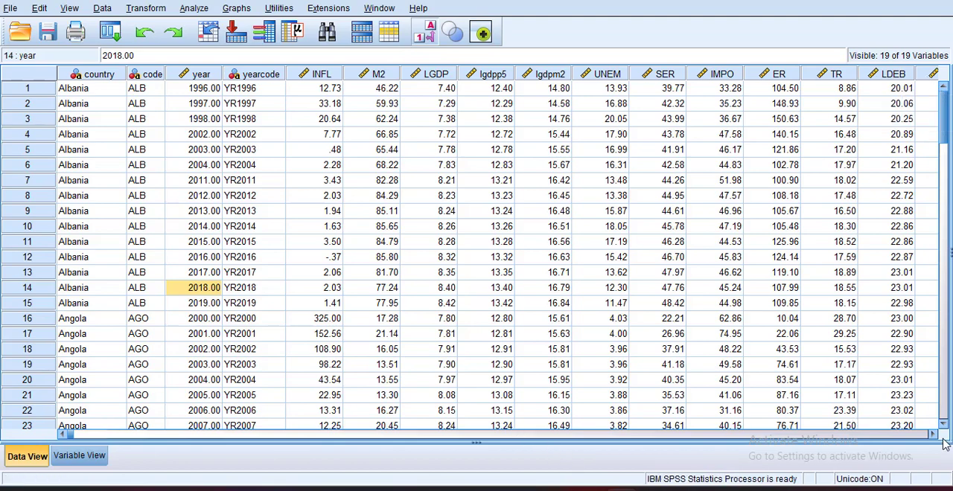
- Look over the dataset's remaining variable columns through DEB and return to the first columns
{"action": "left_click", "coordinate": [932, 435]}
{"action": "left_click", "coordinate": [931, 435]}
{"action": "left_click", "coordinate": [932, 435]}
{"action": "left_click", "coordinate": [931, 434]}
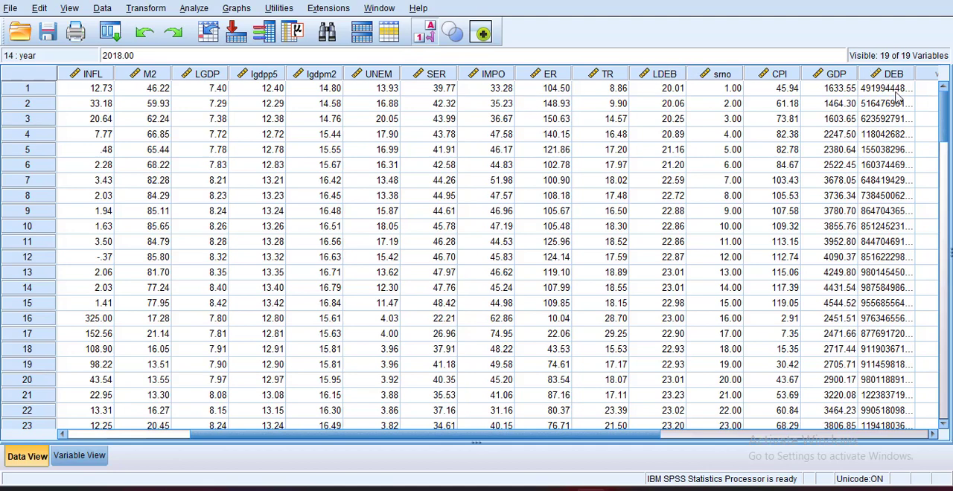
{"action": "left_click_drag", "start_coordinate": [627, 439], "coordinate": [429, 431]}
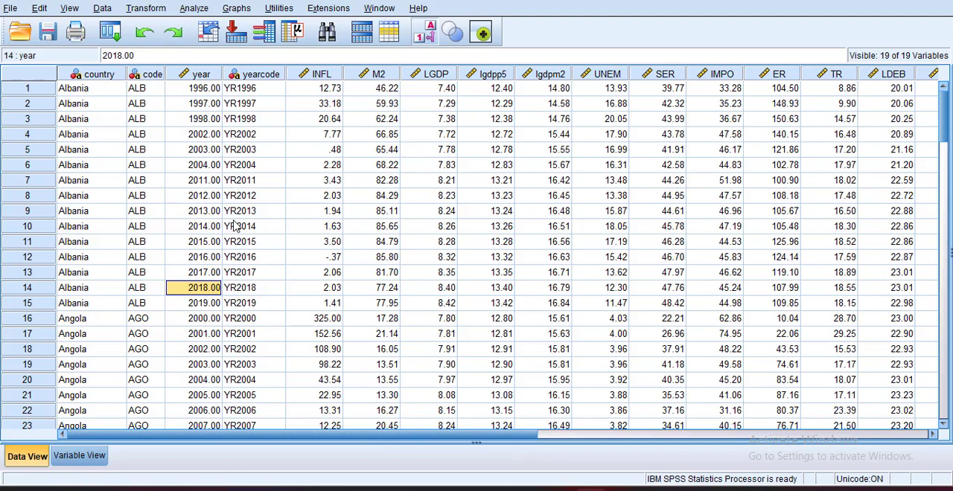
- Set up a Descriptives analysis with inflation, broad money, LGDP, unemployment, services, imports, official exchange rate and tax revenue as variables
{"action": "left_click", "coordinate": [195, 9]}
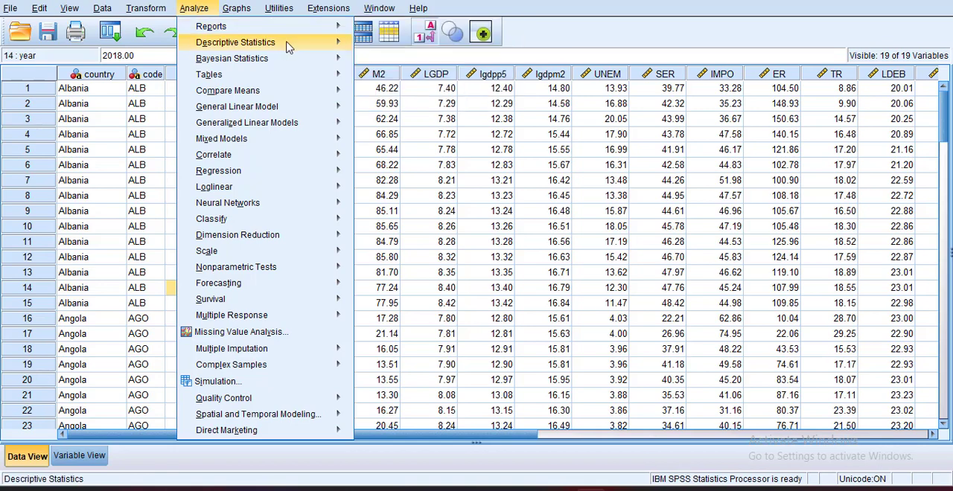
{"action": "mouse_move", "coordinate": [290, 47]}
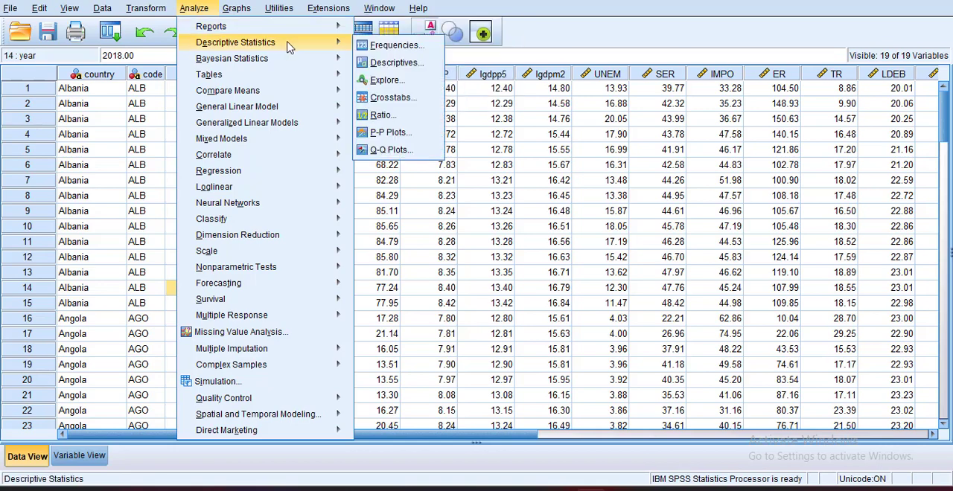
{"action": "left_click", "coordinate": [397, 65]}
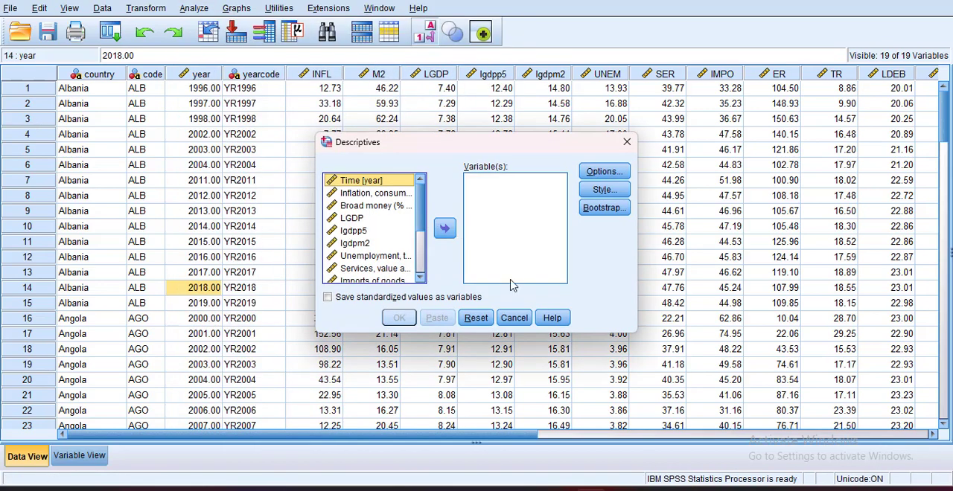
{"action": "left_click", "coordinate": [366, 195]}
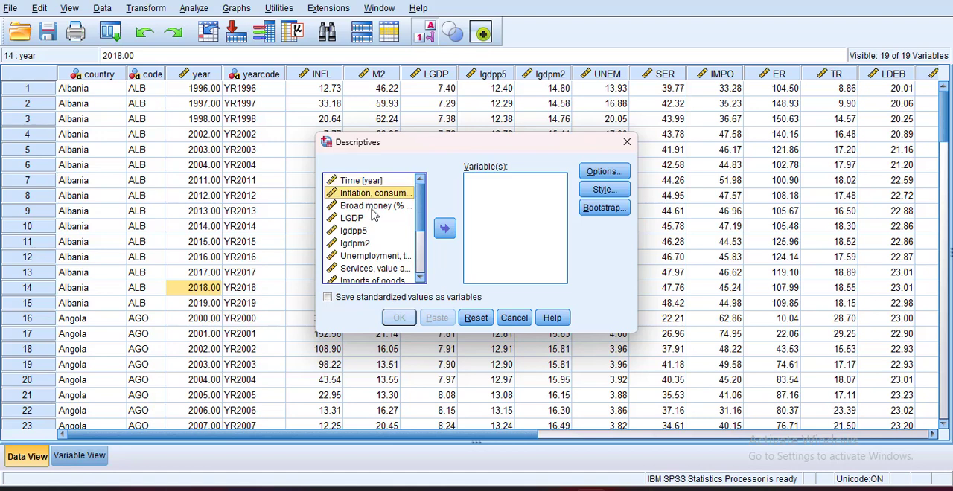
{"action": "left_click", "coordinate": [374, 212], "text": "ctrl"}
{"action": "left_click", "coordinate": [357, 219], "text": "ctrl"}
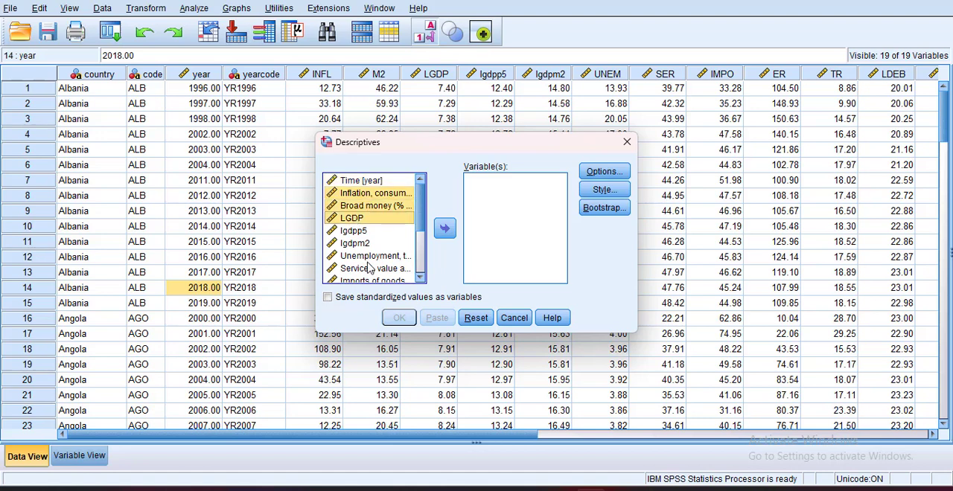
{"action": "left_click", "coordinate": [360, 257], "text": "ctrl"}
{"action": "left_click", "coordinate": [355, 268], "text": "ctrl"}
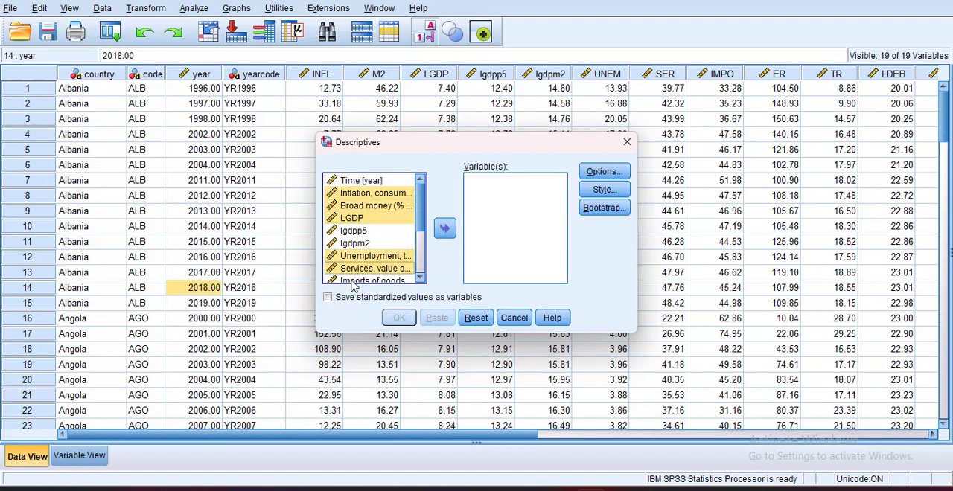
{"action": "left_click", "coordinate": [354, 282], "text": "ctrl"}
{"action": "left_click_drag", "start_coordinate": [420, 216], "coordinate": [425, 257]}
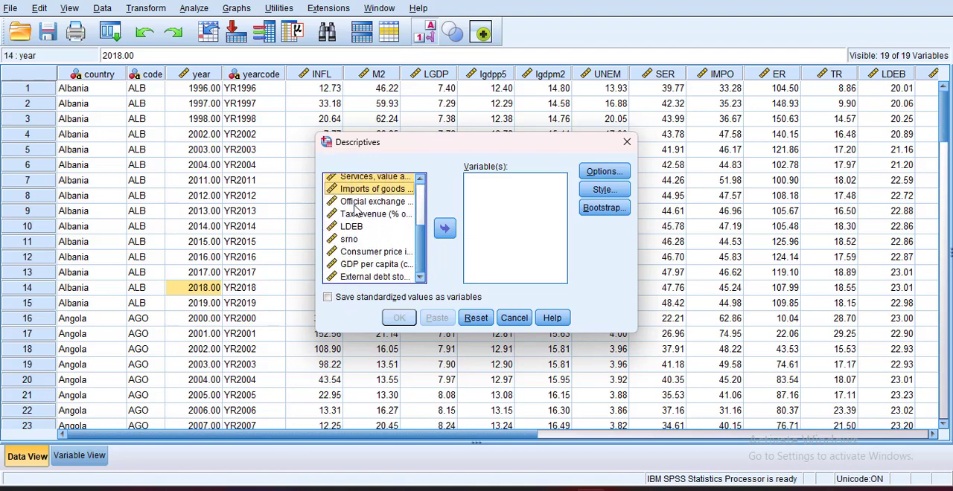
{"action": "left_click", "coordinate": [354, 204], "text": "ctrl"}
{"action": "left_click", "coordinate": [347, 216], "text": "ctrl"}
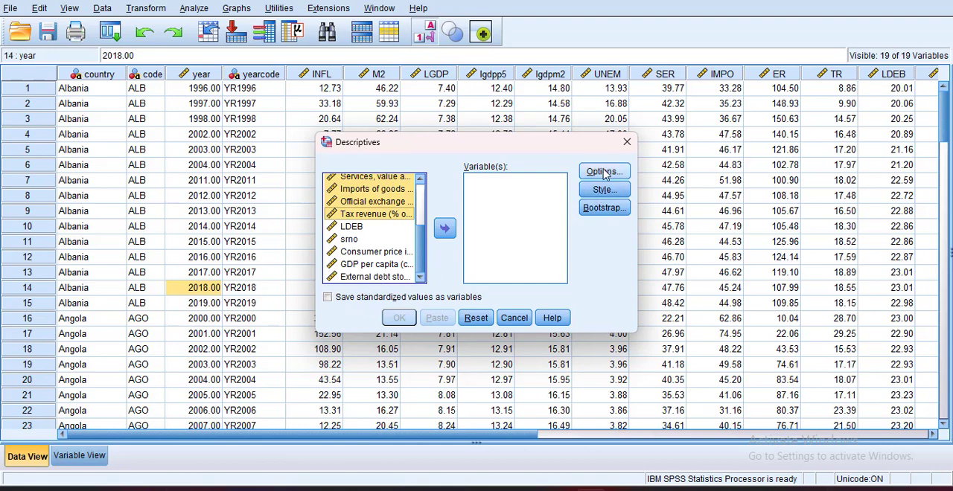
{"action": "left_click", "coordinate": [444, 228]}
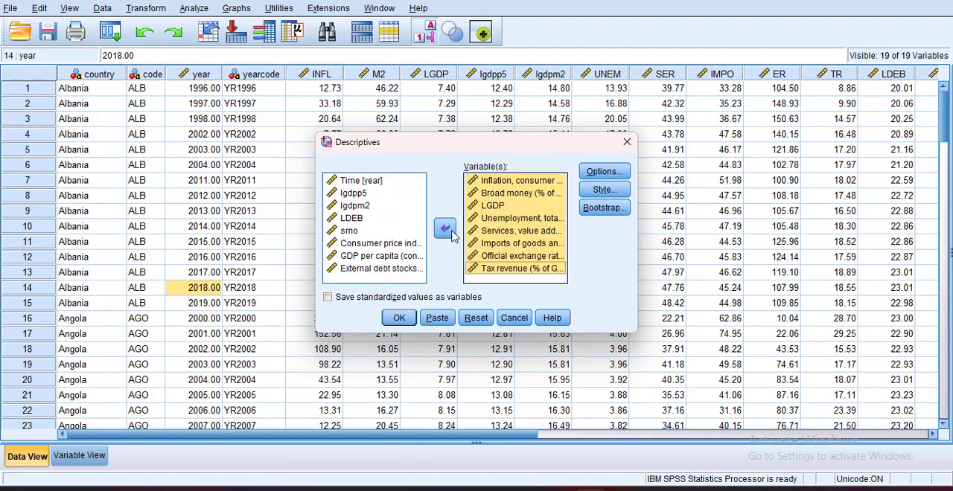
- Add range, kurtosis and skewness to the descriptive statistics and run the analysis
{"action": "left_click", "coordinate": [596, 175]}
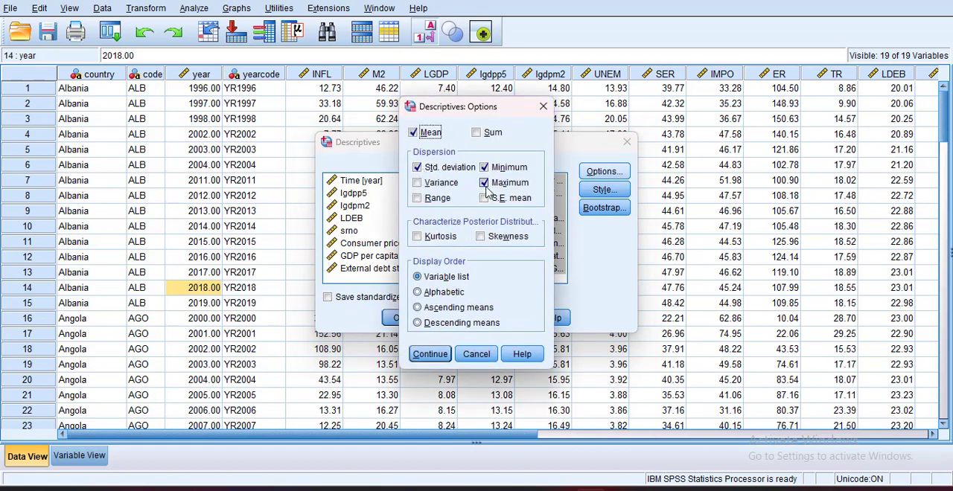
{"action": "left_click", "coordinate": [418, 200]}
{"action": "left_click", "coordinate": [418, 236]}
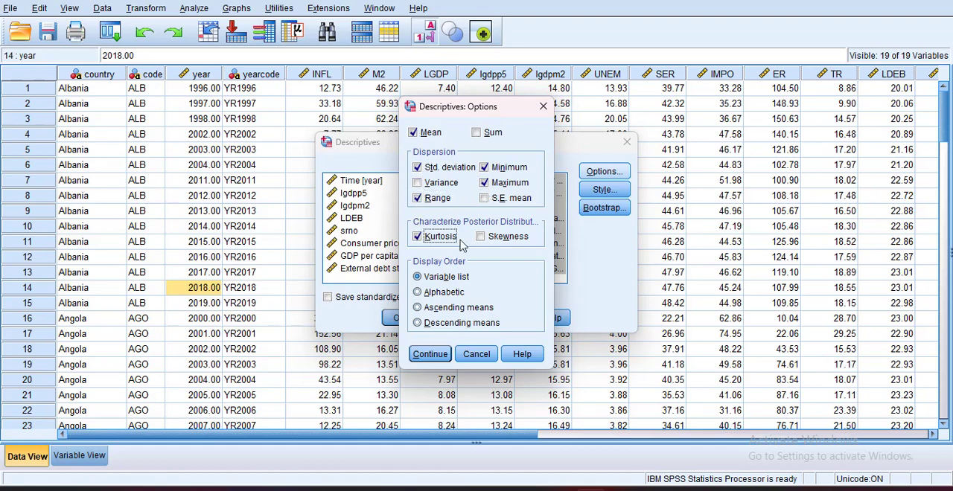
{"action": "left_click", "coordinate": [480, 237]}
{"action": "left_click", "coordinate": [430, 354]}
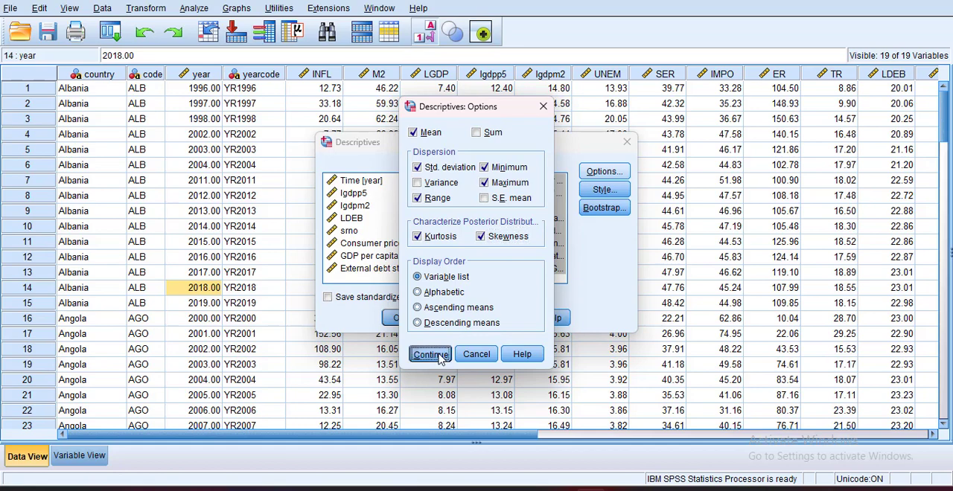
{"action": "left_click", "coordinate": [399, 317]}
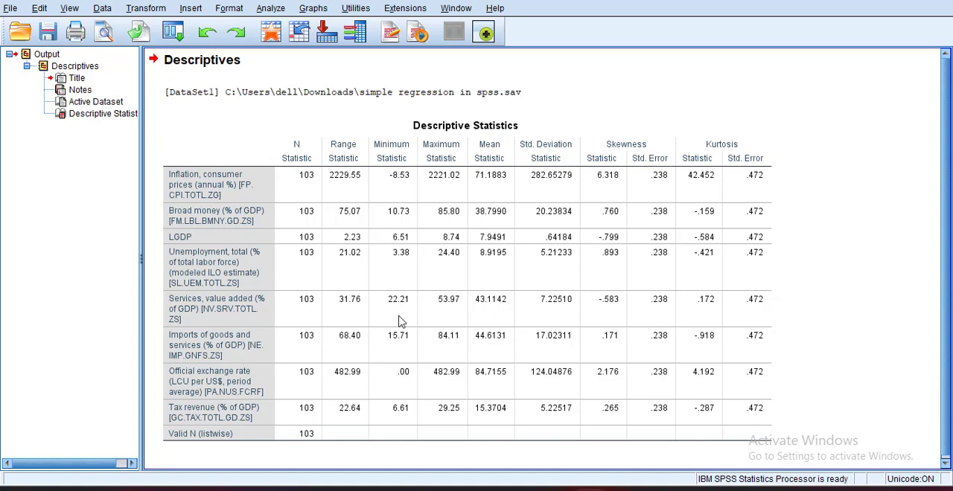
- Set up a Bivariate Correlations analysis with inflation, broad money, LGDP, unemployment, services, imports, official exchange rate and tax revenue as variables
{"action": "left_click", "coordinate": [398, 320]}
{"action": "left_click", "coordinate": [233, 11]}
{"action": "mouse_move", "coordinate": [273, 11]}
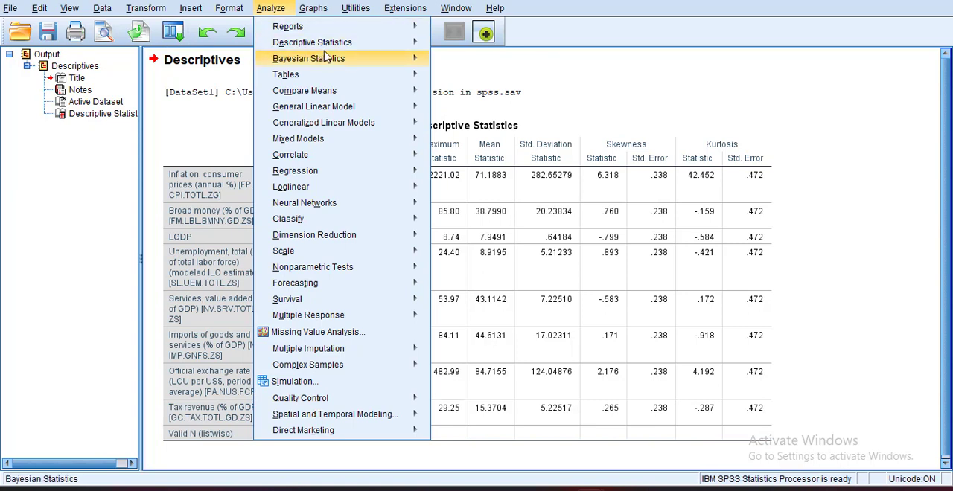
{"action": "mouse_move", "coordinate": [344, 47]}
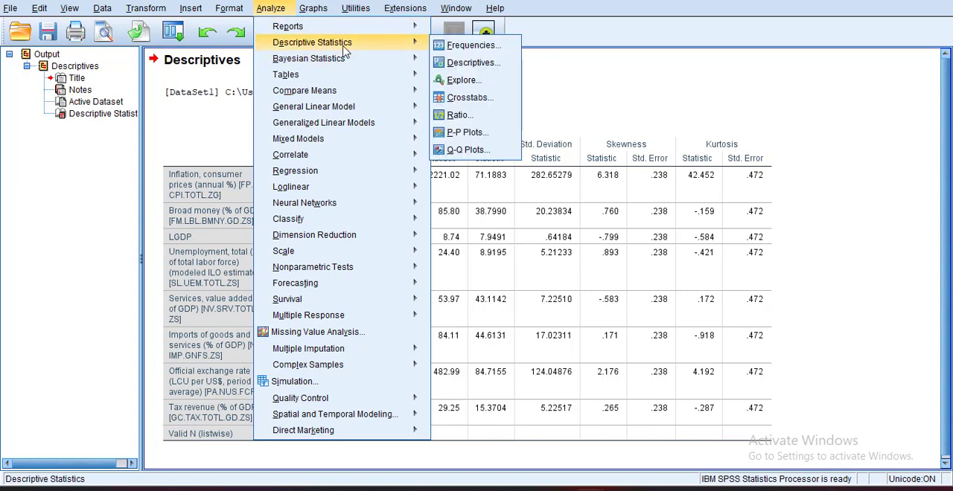
{"action": "mouse_move", "coordinate": [384, 162]}
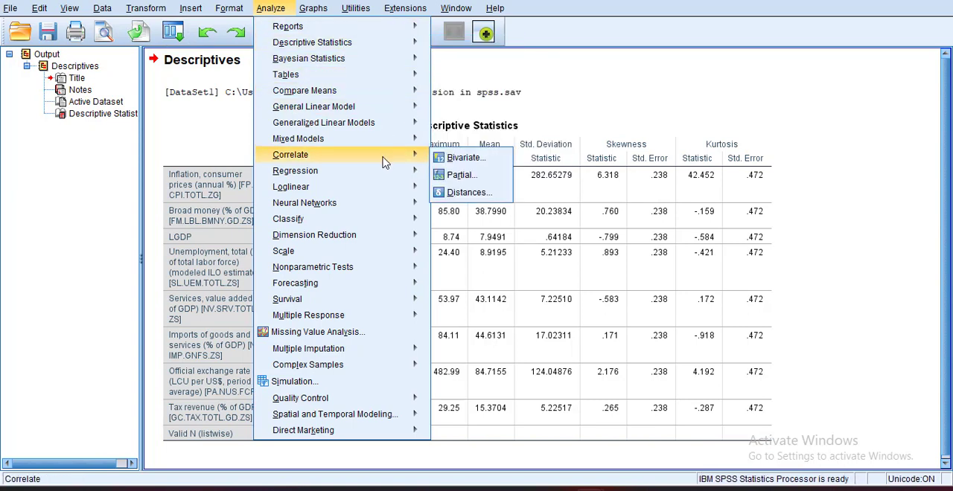
{"action": "left_click", "coordinate": [461, 159]}
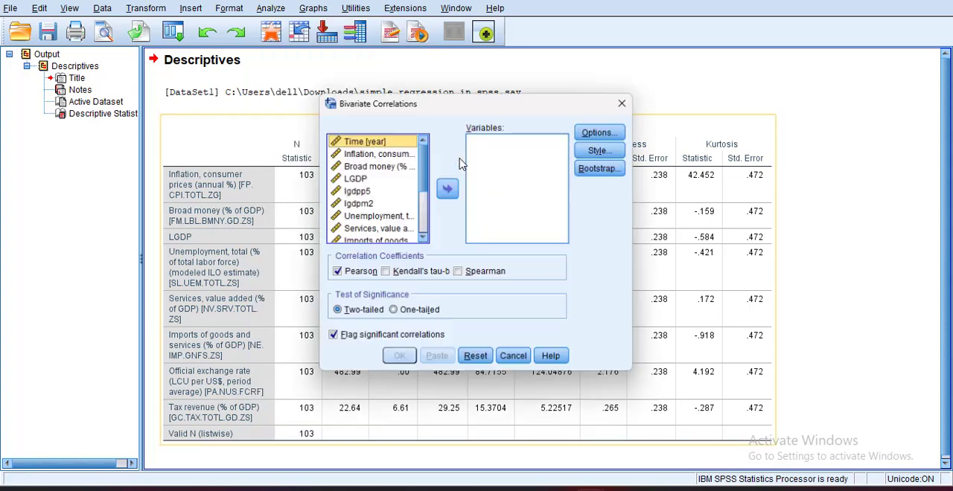
{"action": "left_click", "coordinate": [381, 154]}
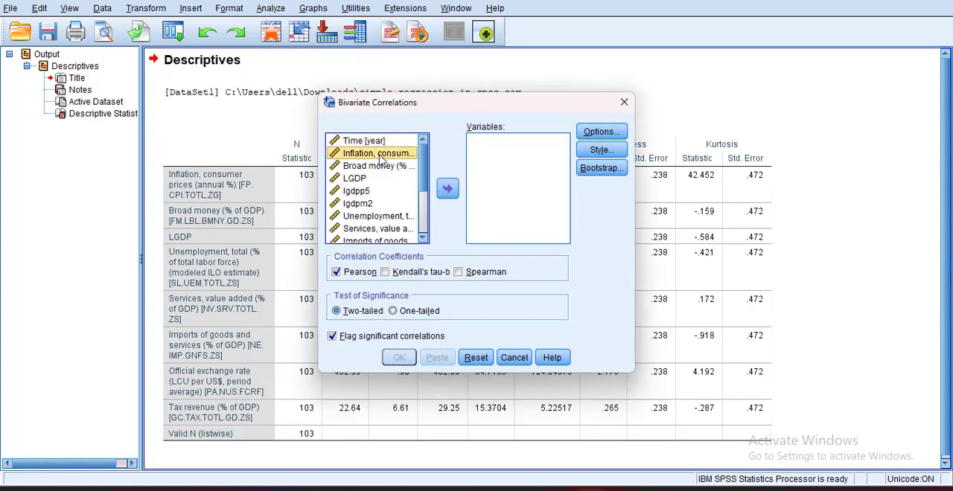
{"action": "left_click", "coordinate": [360, 178], "text": "shift"}
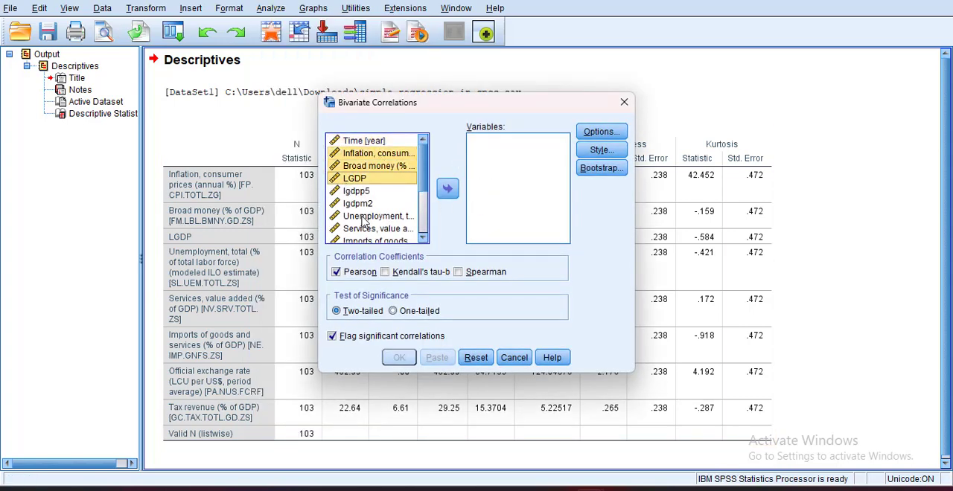
{"action": "left_click", "coordinate": [365, 217], "text": "ctrl"}
{"action": "left_click", "coordinate": [374, 229], "text": "ctrl"}
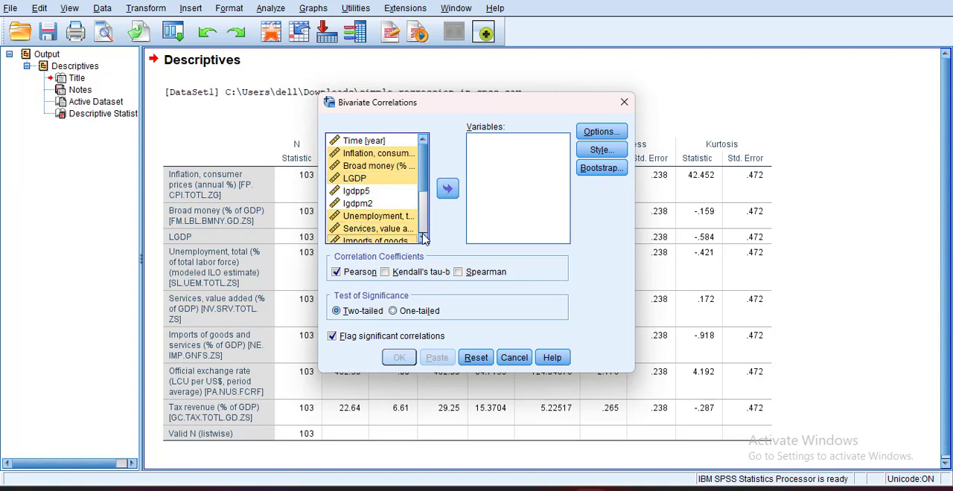
{"action": "left_click", "coordinate": [422, 240]}
{"action": "left_click", "coordinate": [422, 240]}
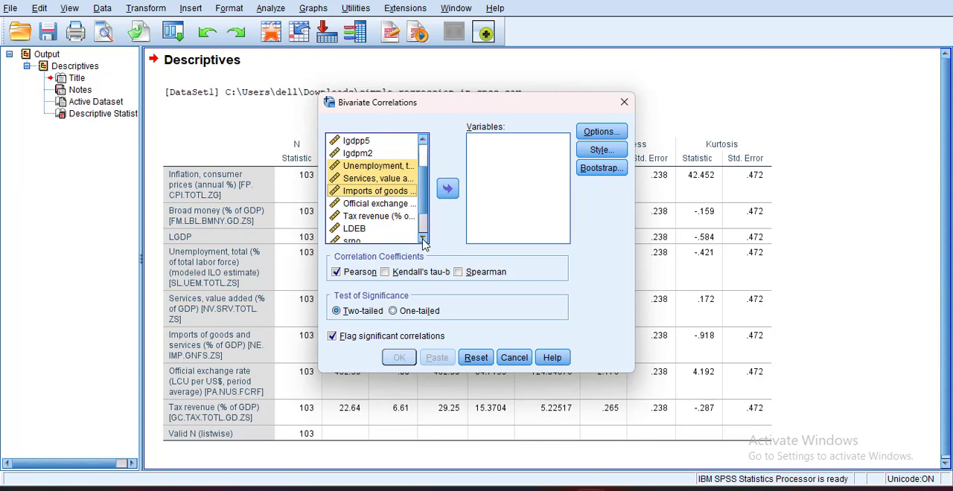
{"action": "left_click", "coordinate": [380, 206], "text": "ctrl"}
{"action": "left_click", "coordinate": [364, 218], "text": "ctrl"}
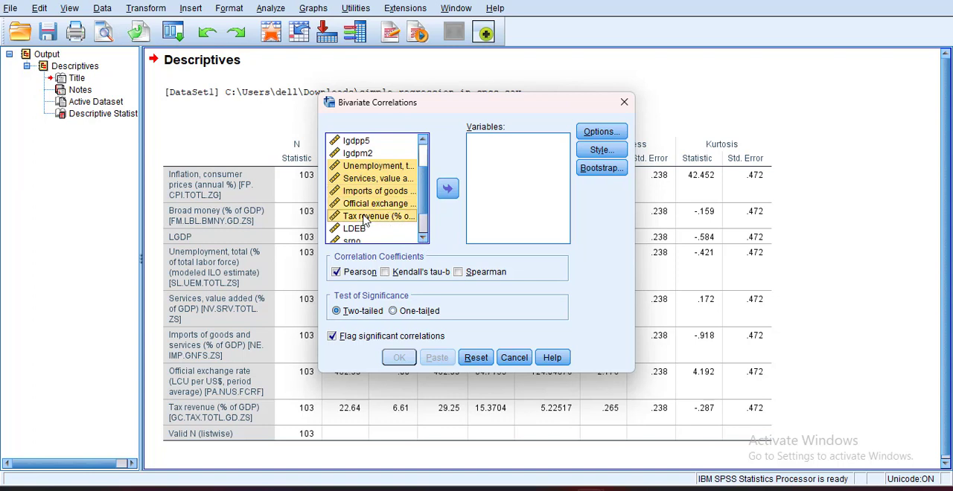
{"action": "left_click", "coordinate": [447, 191]}
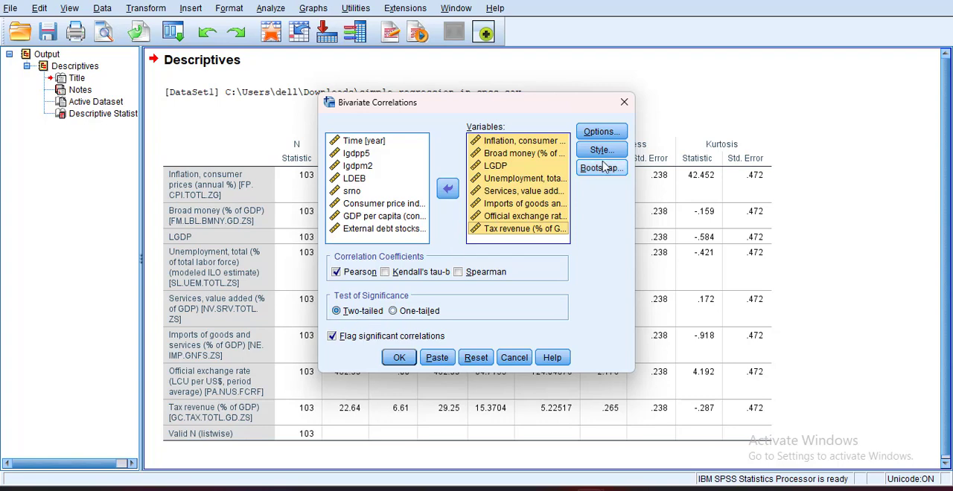
- Check the additional correlation options, leave them as they are, and run the two-tailed Pearson correlation
{"action": "left_click", "coordinate": [600, 132]}
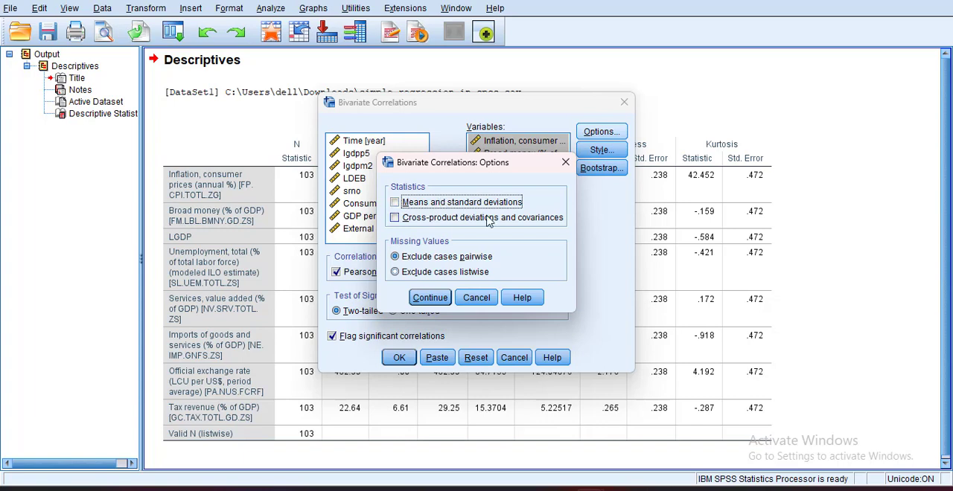
{"action": "left_click", "coordinate": [571, 165]}
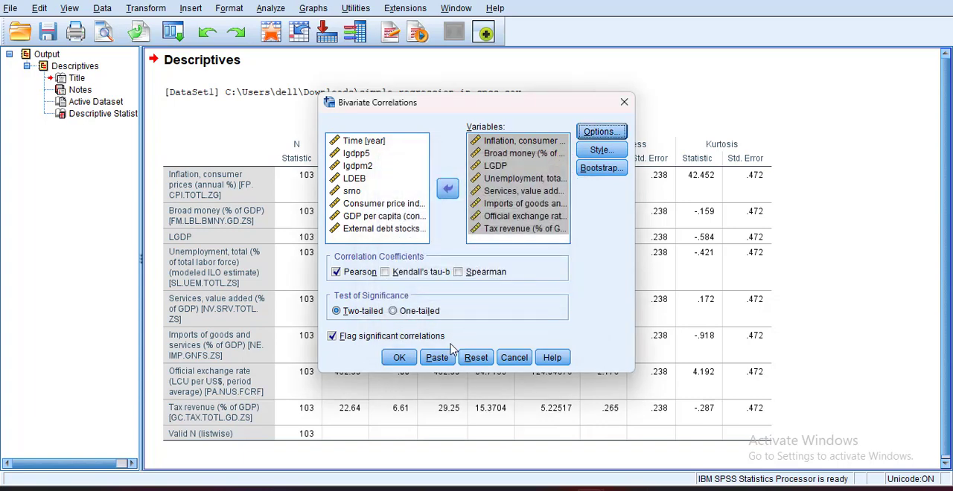
{"action": "left_click", "coordinate": [406, 358]}
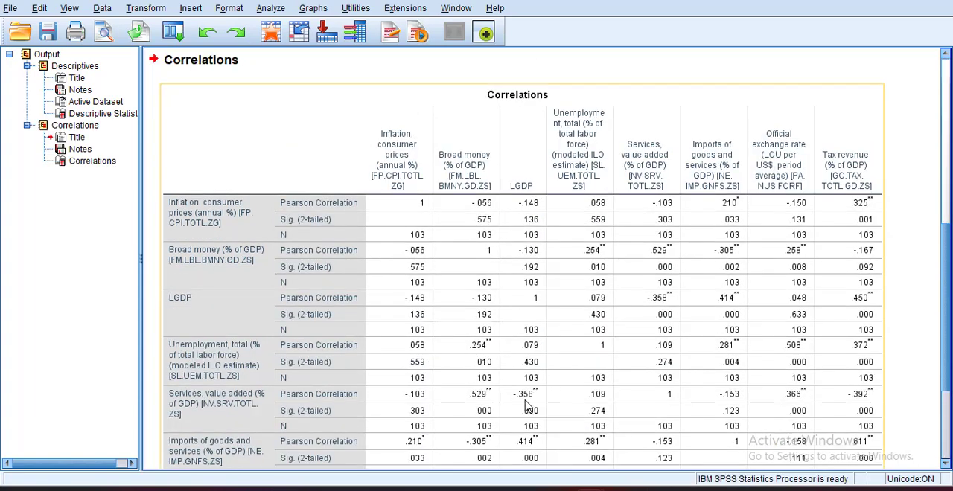
- Examine the Pearson coefficients, significance values and footnotes in the Correlations table for all eight variables
{"action": "scroll", "coordinate": [520, 421], "scroll_direction": "down", "scroll_amount": 3}
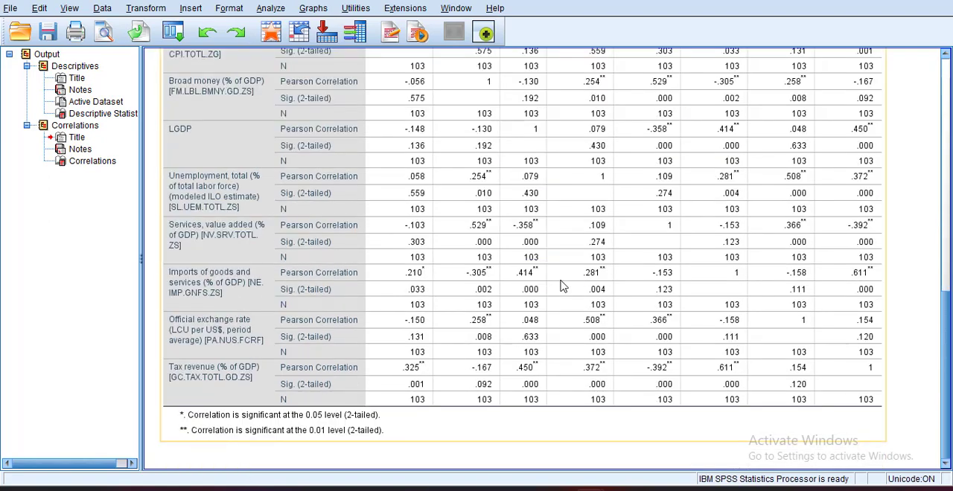
{"action": "scroll", "coordinate": [558, 292], "scroll_direction": "up", "scroll_amount": 8}
{"action": "scroll", "coordinate": [557, 339], "scroll_direction": "down", "scroll_amount": 5}
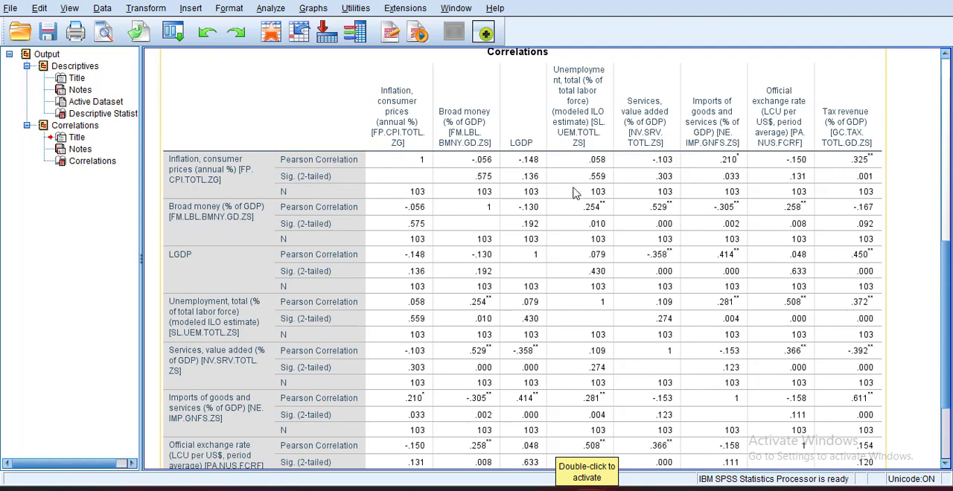
{"action": "scroll", "coordinate": [557, 351], "scroll_direction": "down", "scroll_amount": 4}
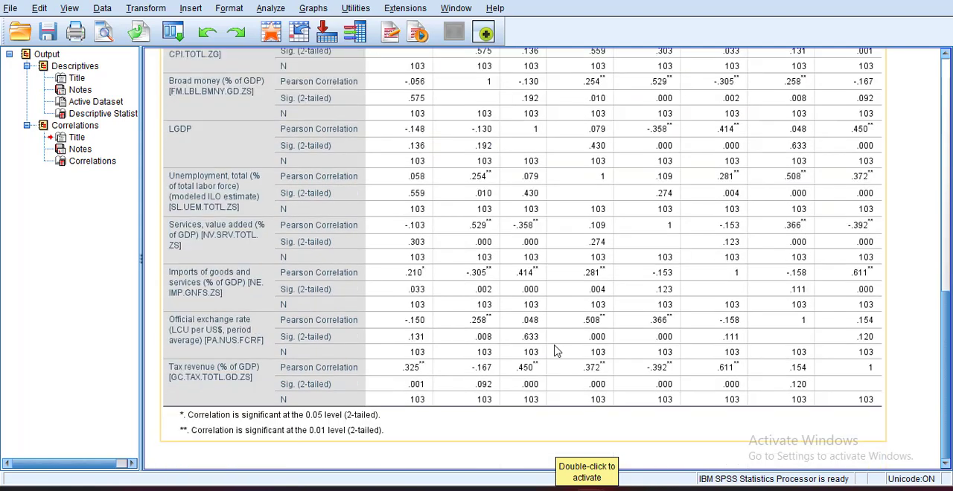
{"action": "scroll", "coordinate": [557, 351], "scroll_direction": "up", "scroll_amount": 6}
{"action": "scroll", "coordinate": [557, 351], "scroll_direction": "down", "scroll_amount": 3}
{"action": "scroll", "coordinate": [530, 321], "scroll_direction": "up", "scroll_amount": 2}
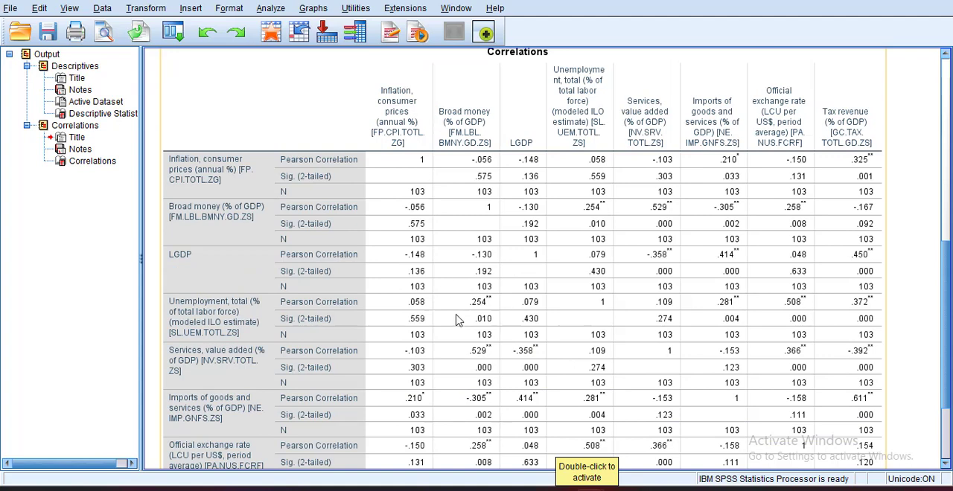
{"action": "scroll", "coordinate": [544, 368], "scroll_direction": "down", "scroll_amount": 2}
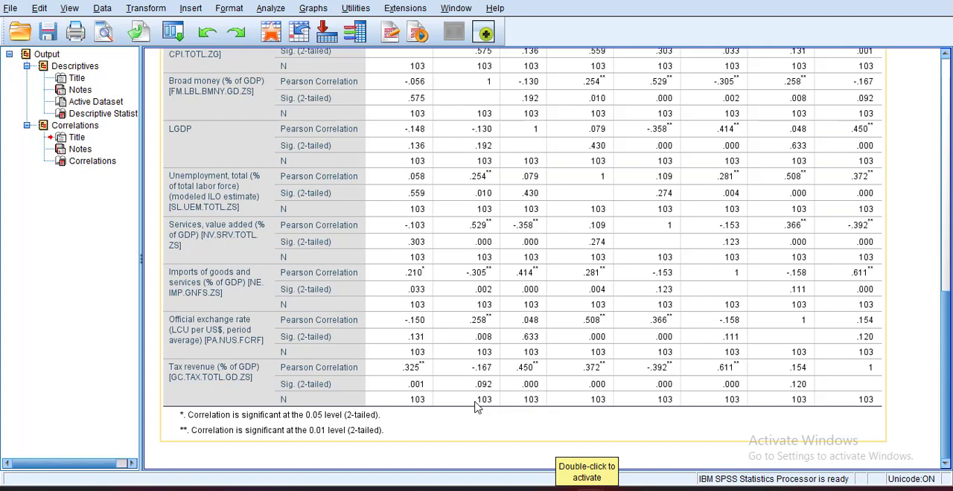
{"action": "scroll", "coordinate": [476, 407], "scroll_direction": "up", "scroll_amount": 5}
{"action": "scroll", "coordinate": [549, 393], "scroll_direction": "down", "scroll_amount": 2}
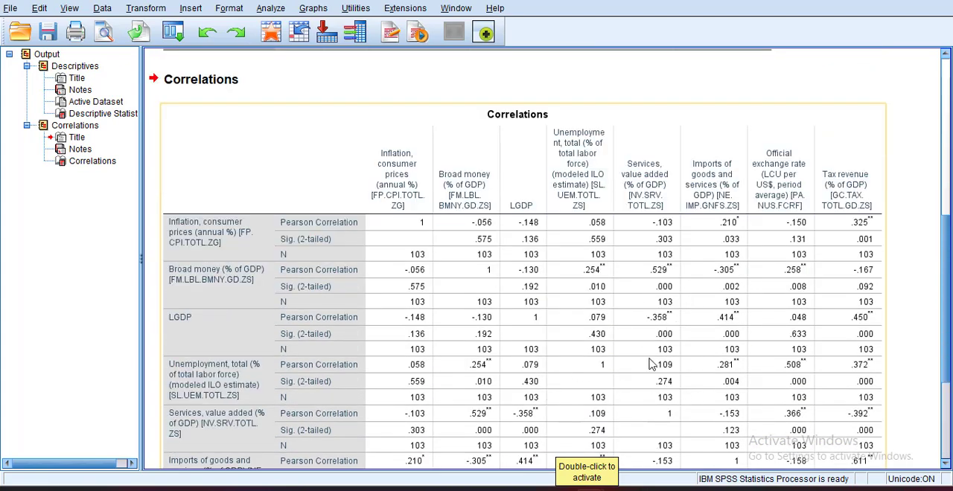
{"action": "scroll", "coordinate": [648, 363], "scroll_direction": "down", "scroll_amount": 3}
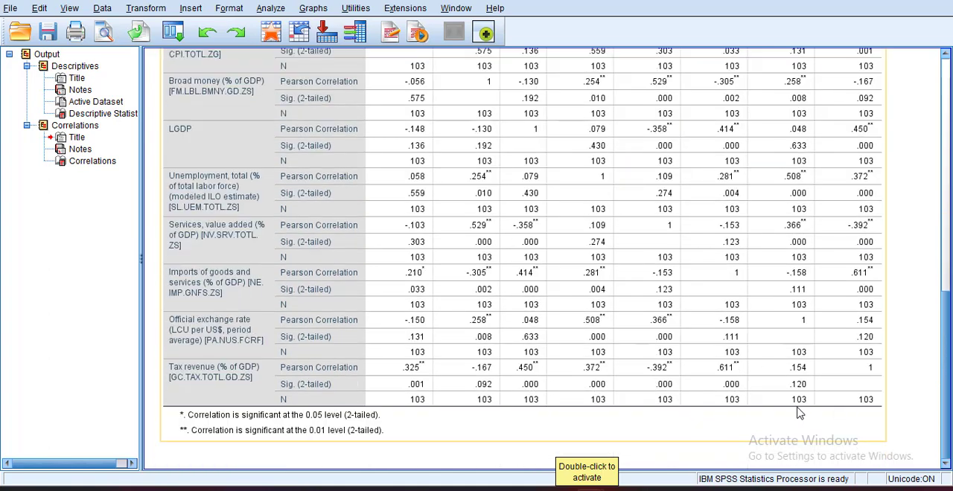
- Compare the Pearson coefficients and significance values in the Correlations table once more against the 0.05 and 0.01 level footnotes
{"action": "scroll", "coordinate": [800, 413], "scroll_direction": "up", "scroll_amount": 2}
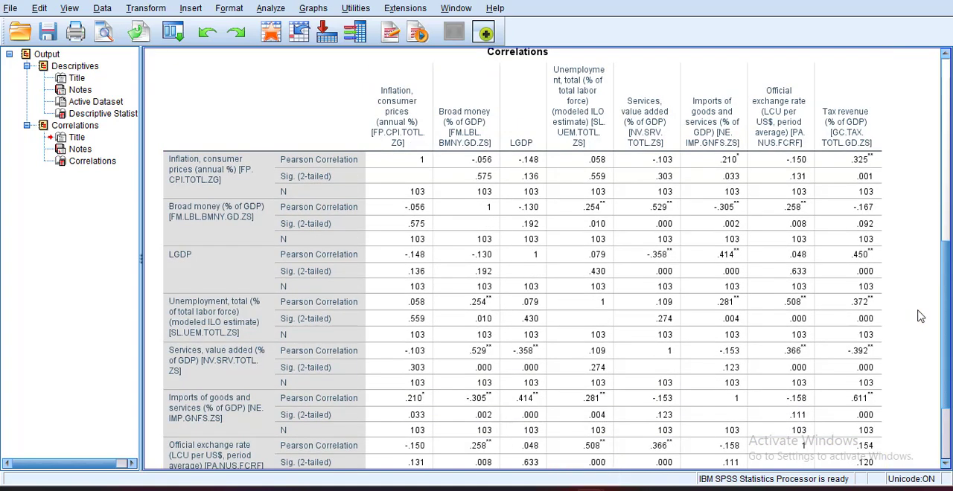
{"action": "scroll", "coordinate": [920, 316], "scroll_direction": "down", "scroll_amount": 2}
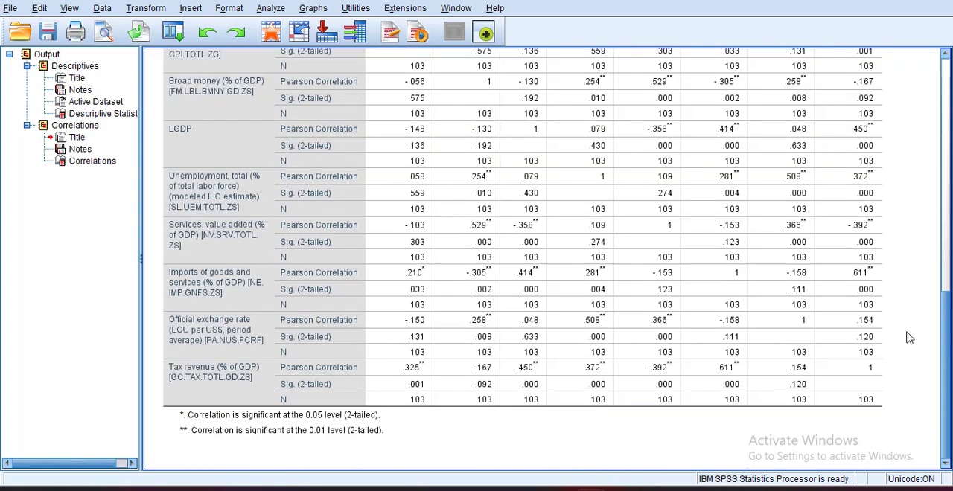
{"action": "scroll", "coordinate": [909, 338], "scroll_direction": "up", "scroll_amount": 1}
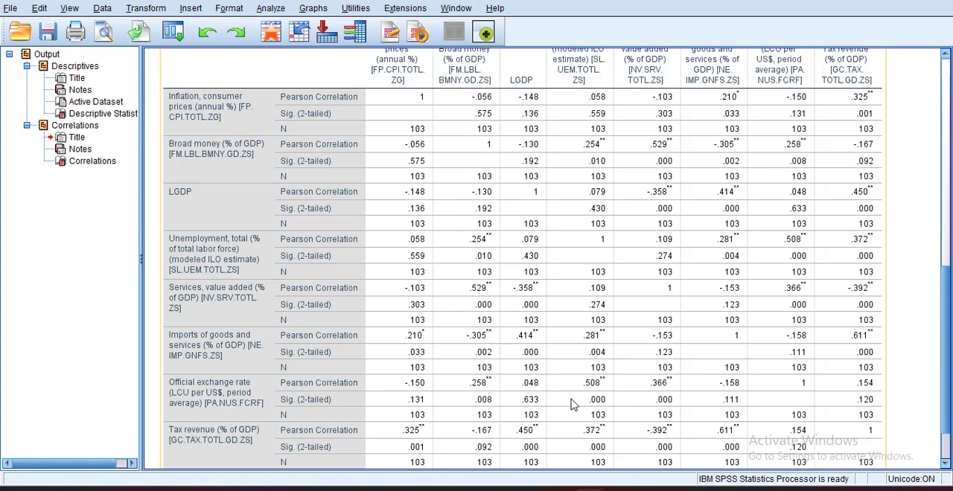
{"action": "scroll", "coordinate": [574, 417], "scroll_direction": "down", "scroll_amount": 3}
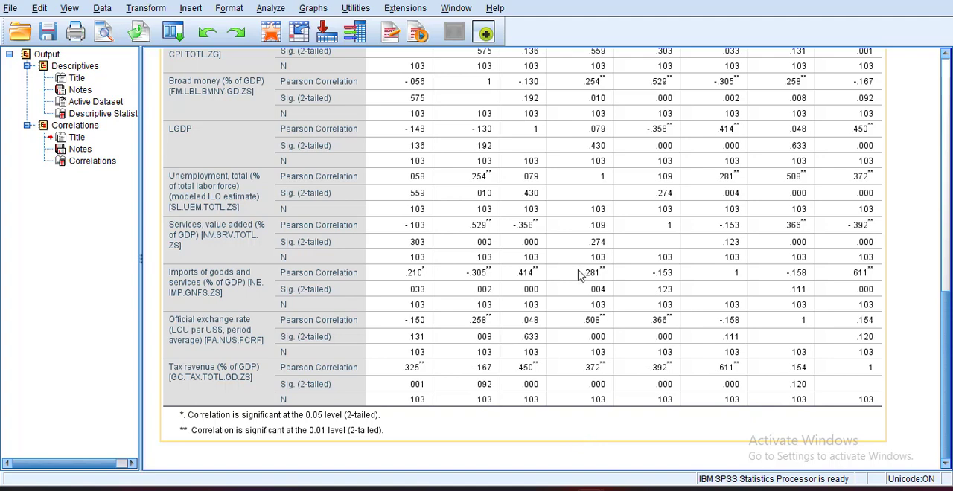
{"action": "scroll", "coordinate": [579, 273], "scroll_direction": "up", "scroll_amount": 5}
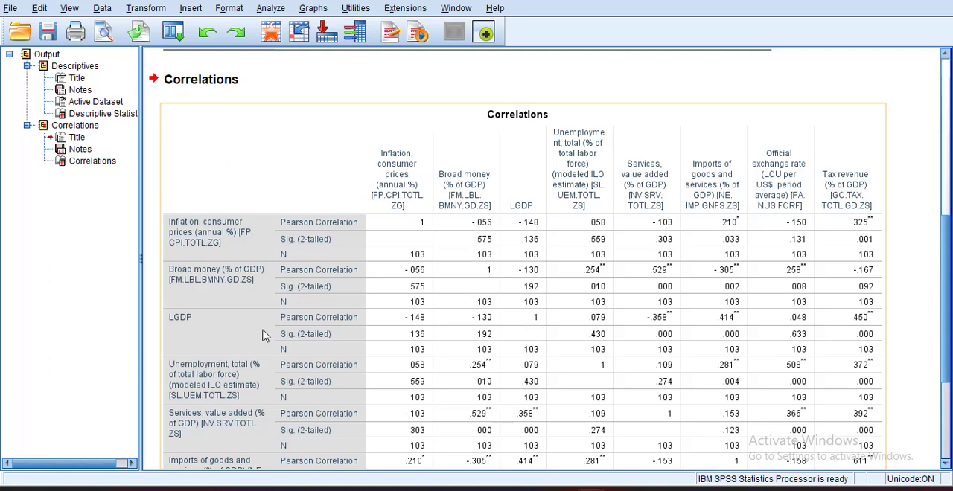
{"action": "left_click", "coordinate": [292, 77]}
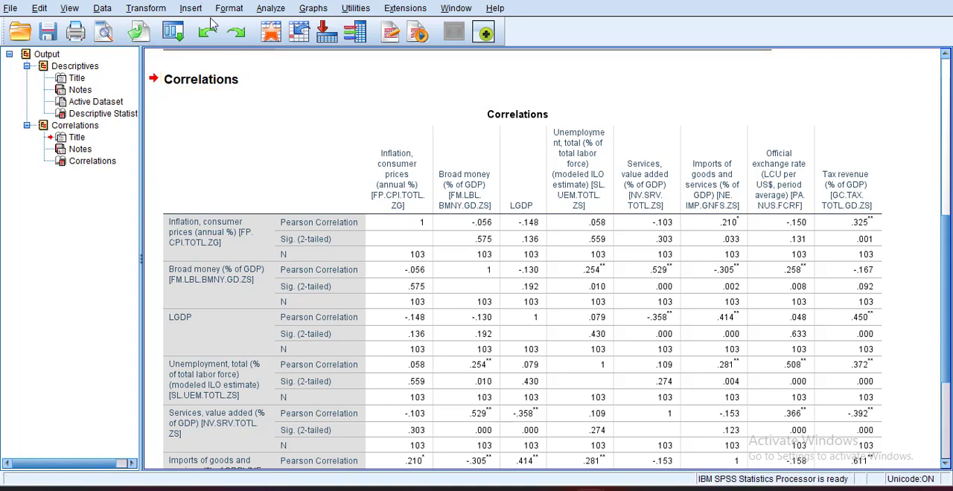
- Start a new chart in the Chart Builder using the Simple Scatter type from the Scatter/Dot gallery
{"action": "left_click", "coordinate": [318, 12]}
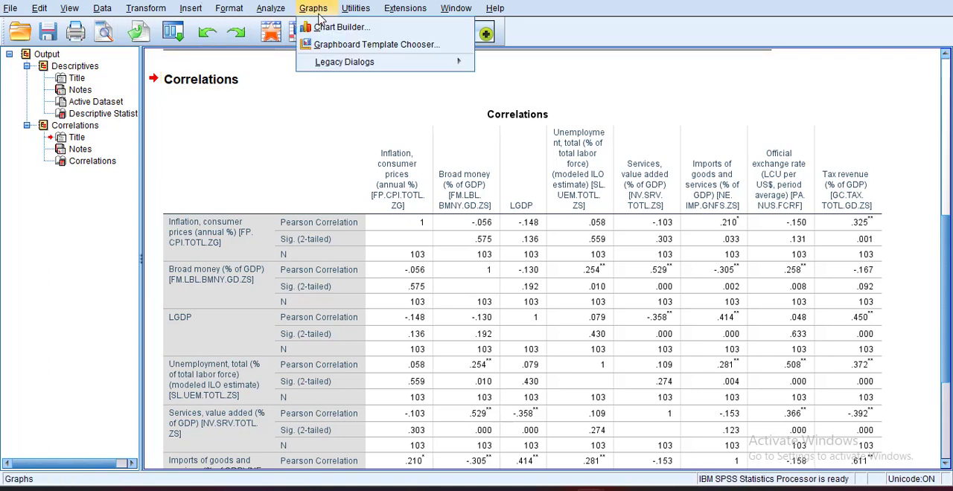
{"action": "left_click", "coordinate": [337, 28]}
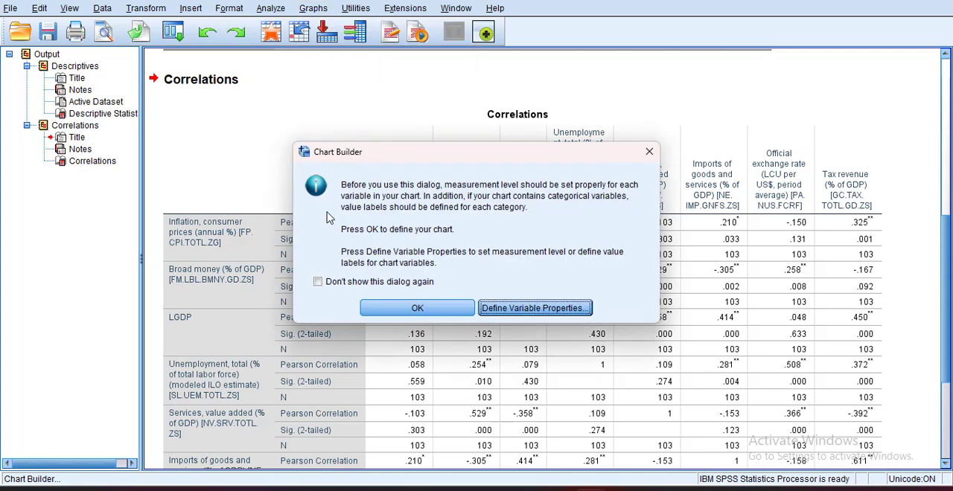
{"action": "left_click", "coordinate": [417, 312]}
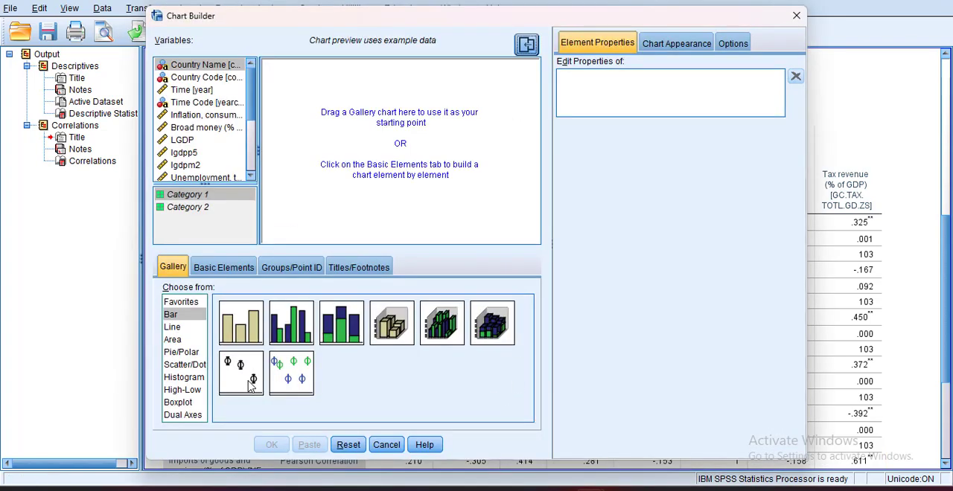
{"action": "left_click", "coordinate": [176, 366]}
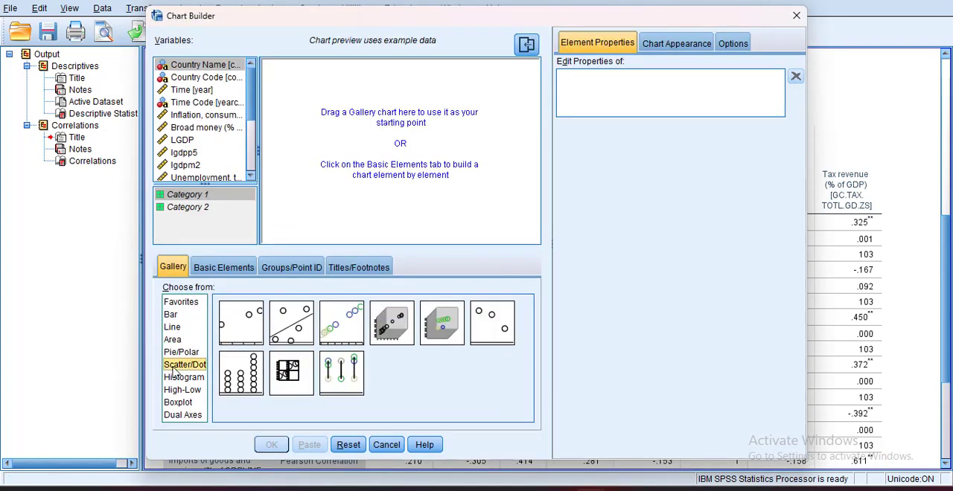
{"action": "left_click_drag", "start_coordinate": [245, 338], "coordinate": [378, 171]}
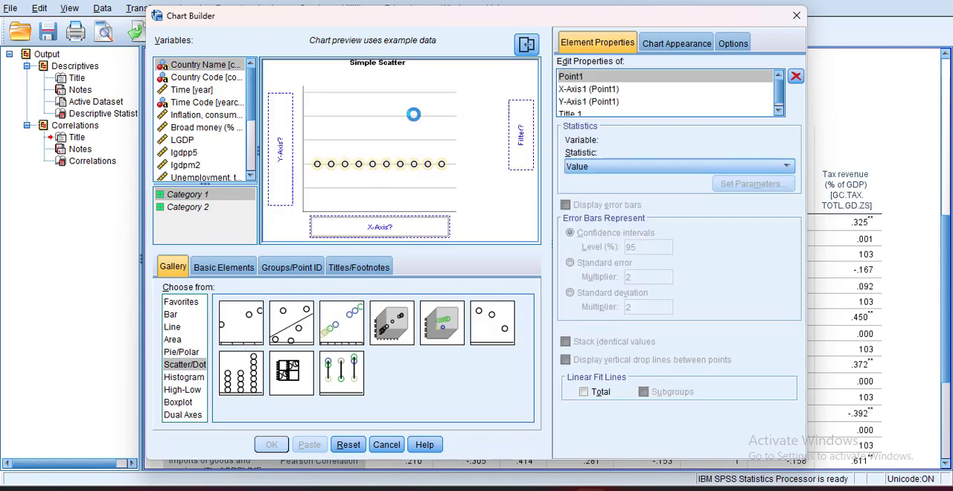
- Assign inflation, consumer prices (annual %) to the Y axis and broad money (% of GDP) to the X axis
{"action": "left_click", "coordinate": [195, 118]}
{"action": "left_click_drag", "start_coordinate": [195, 117], "coordinate": [280, 156]}
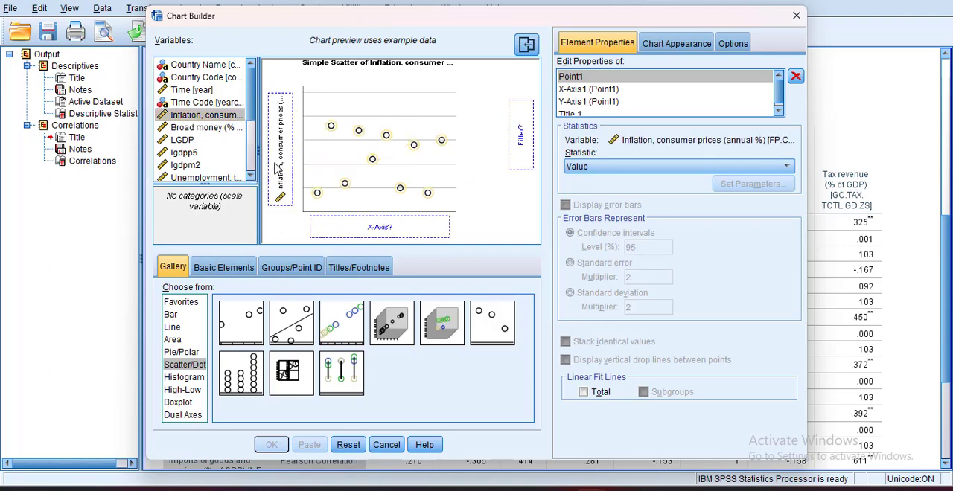
{"action": "left_click", "coordinate": [195, 128]}
{"action": "left_click_drag", "start_coordinate": [195, 132], "coordinate": [369, 235]}
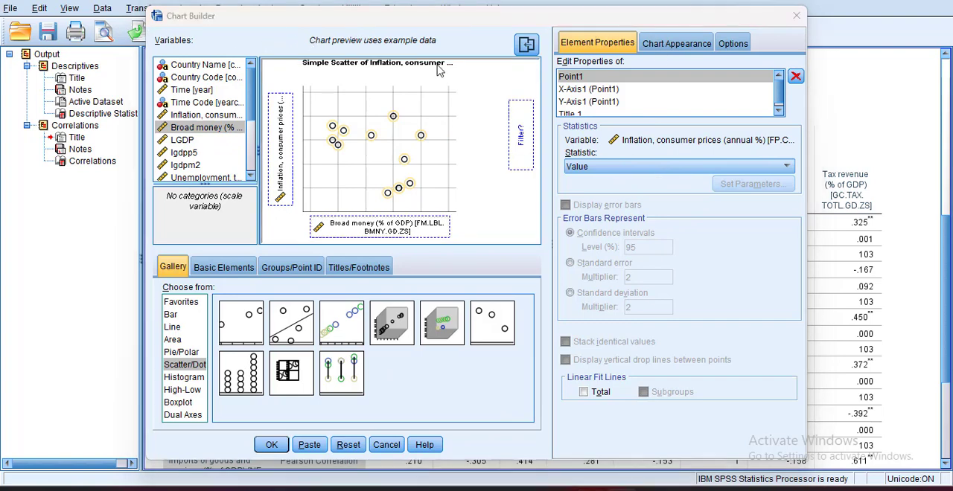
- Check the chart's missing-value and size options and the point statistic, leaving them as they are
{"action": "left_click", "coordinate": [704, 45]}
{"action": "left_click", "coordinate": [733, 45]}
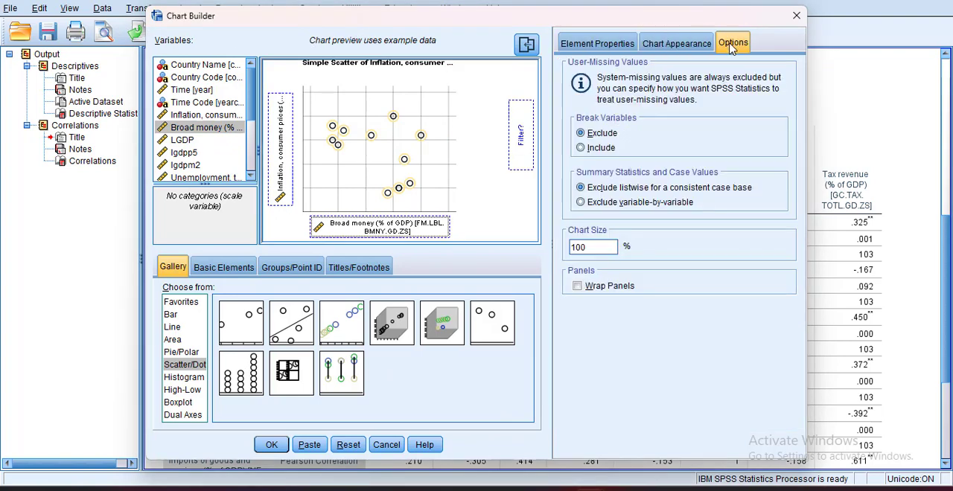
{"action": "left_click", "coordinate": [595, 45]}
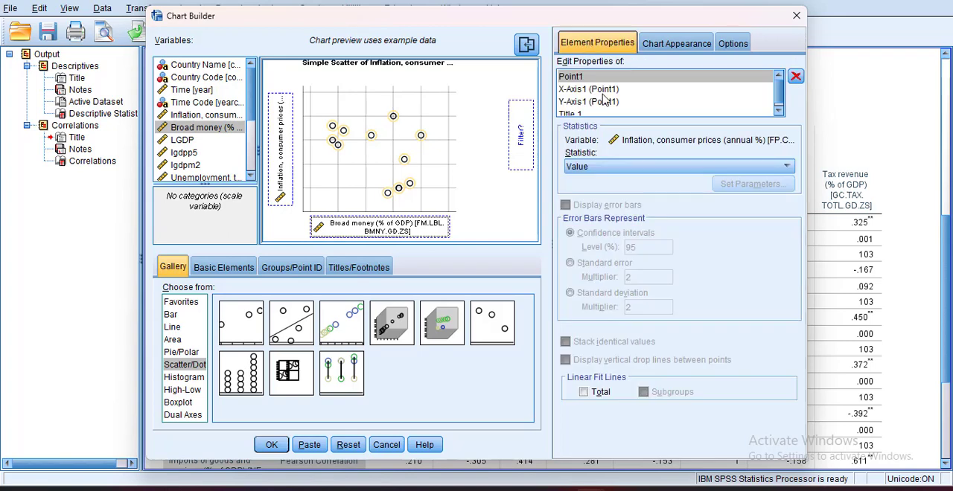
{"action": "left_click", "coordinate": [686, 168]}
{"action": "left_click", "coordinate": [687, 169]}
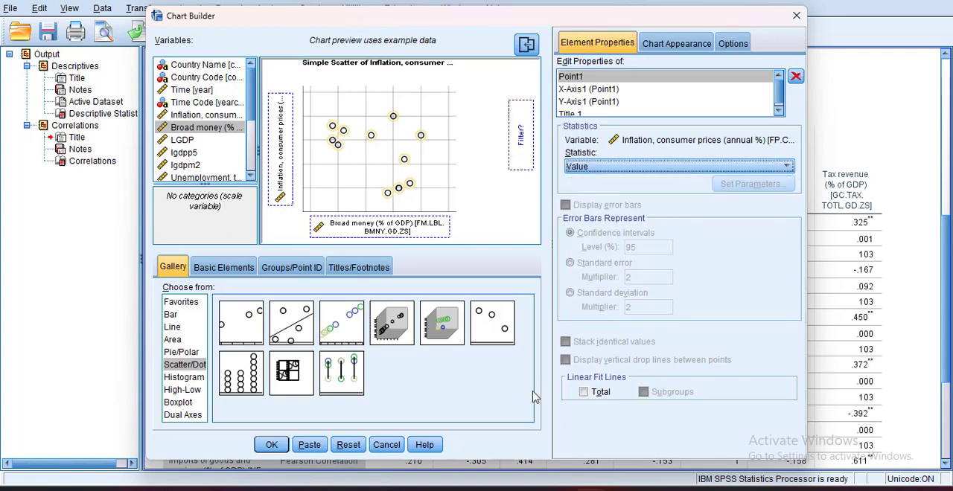
- Turn on the total linear fit line, generate the scatter plot and bring it into view in the output
{"action": "left_click", "coordinate": [585, 394]}
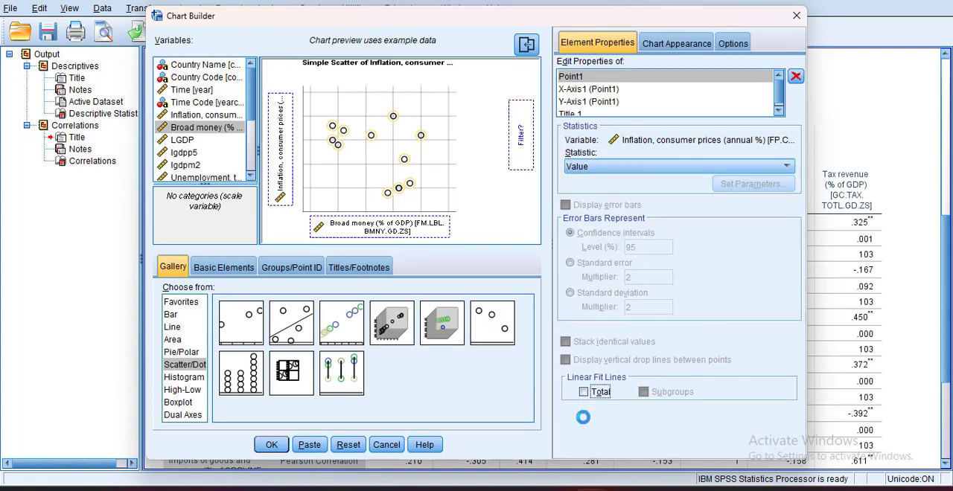
{"action": "left_click", "coordinate": [583, 393]}
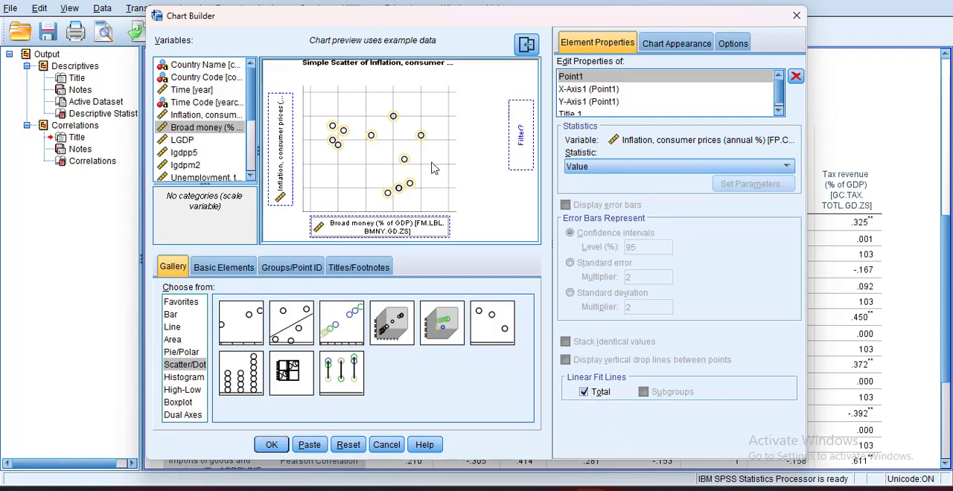
{"action": "left_click", "coordinate": [276, 446]}
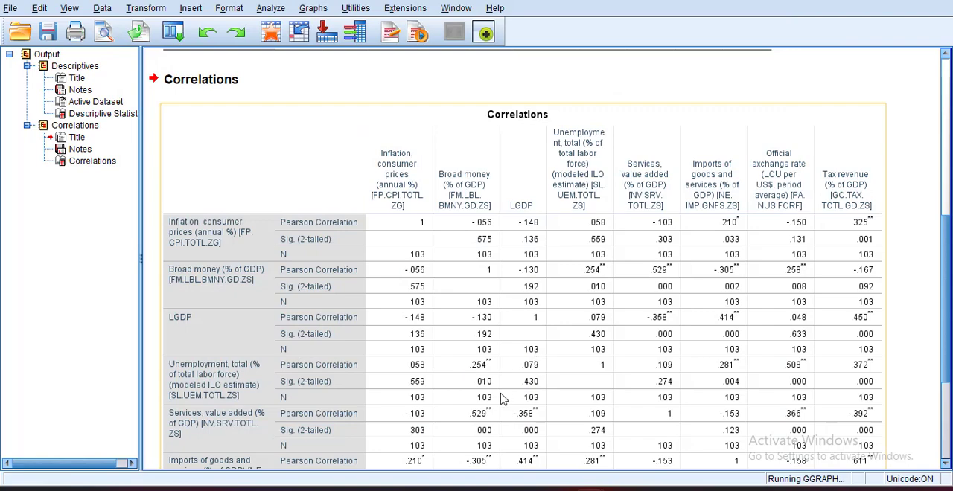
{"action": "scroll", "coordinate": [571, 356], "scroll_direction": "down", "scroll_amount": 3}
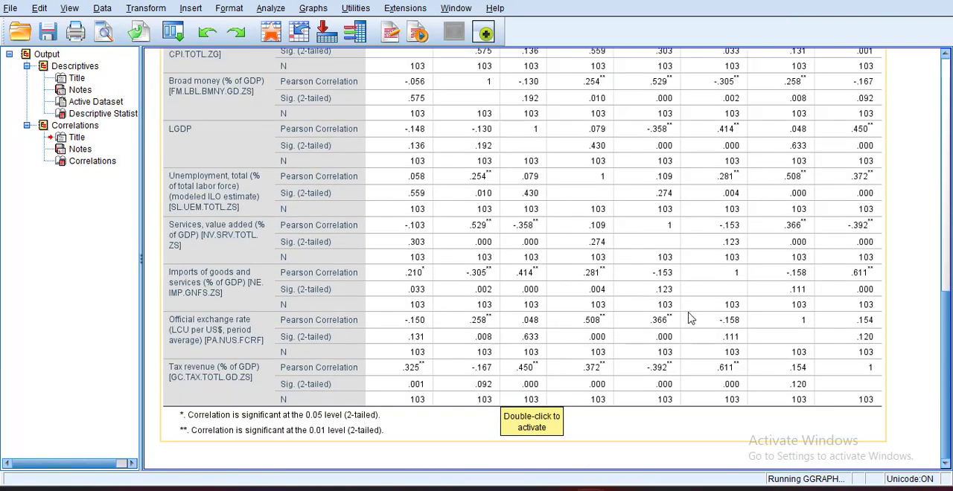
{"action": "scroll", "coordinate": [699, 327], "scroll_direction": "up", "scroll_amount": 10}
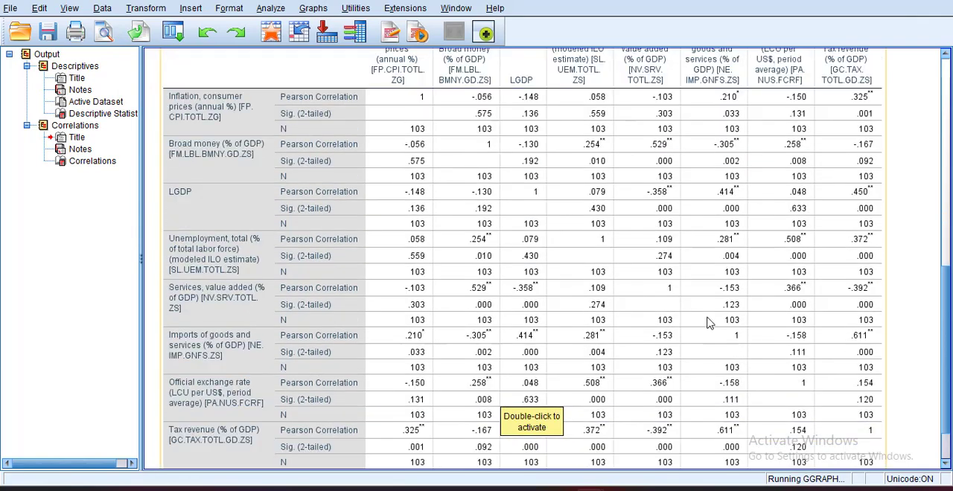
{"action": "scroll", "coordinate": [707, 321], "scroll_direction": "down", "scroll_amount": 10}
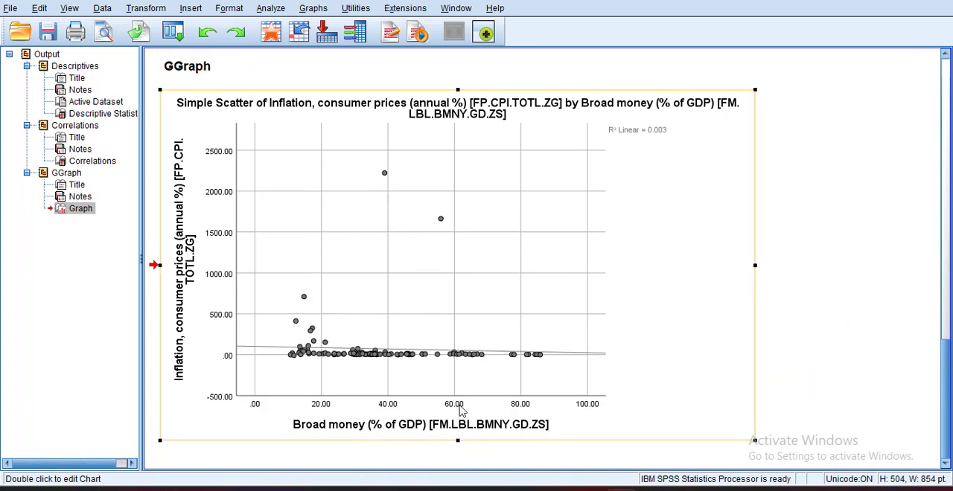
- Open the inflation by broad money scatter plot for editing and try to add a fit line at total
{"action": "double_click", "coordinate": [354, 220]}
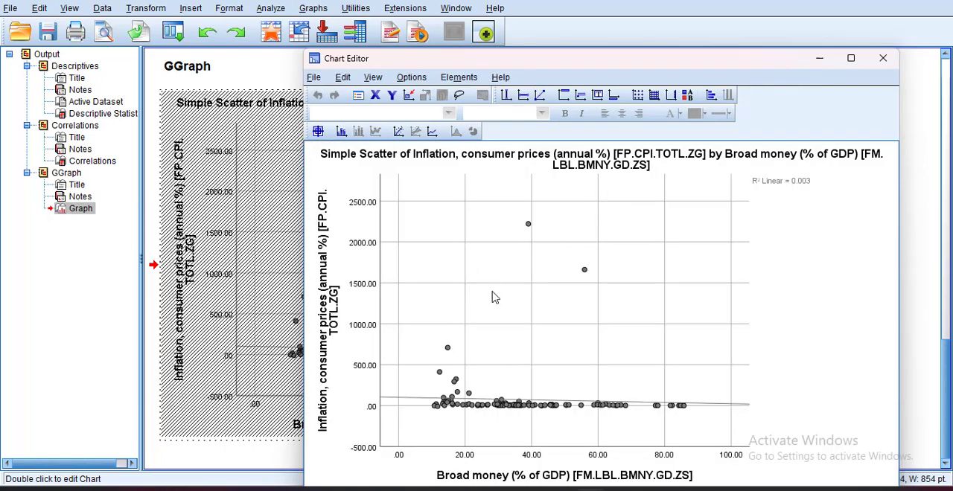
{"action": "left_click", "coordinate": [576, 222]}
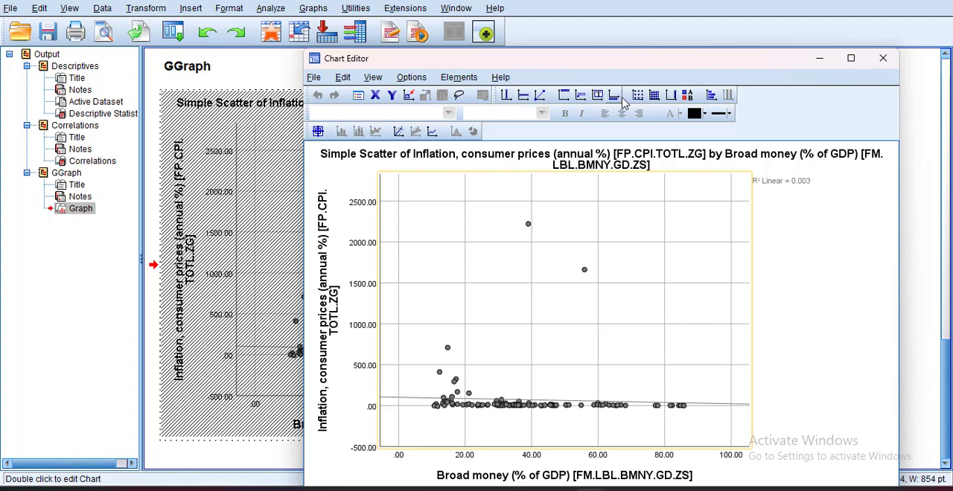
{"action": "left_click", "coordinate": [407, 78]}
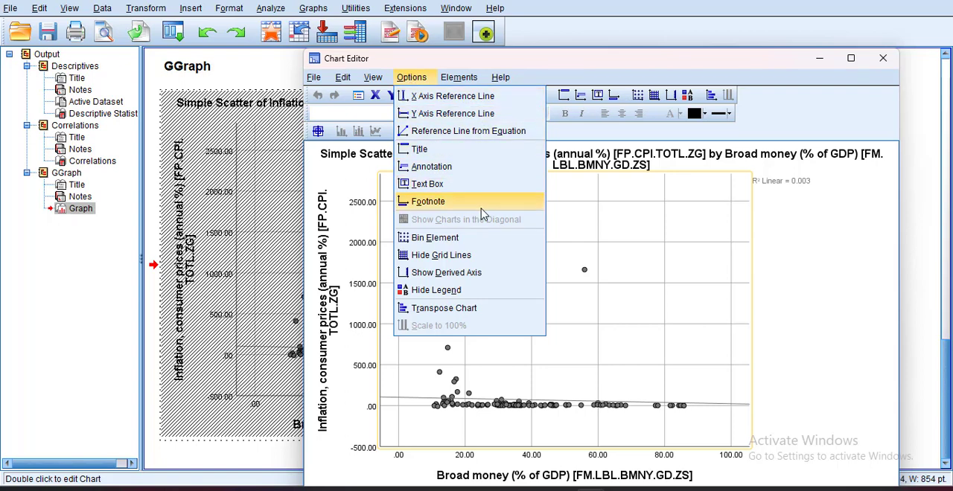
{"action": "mouse_move", "coordinate": [367, 79]}
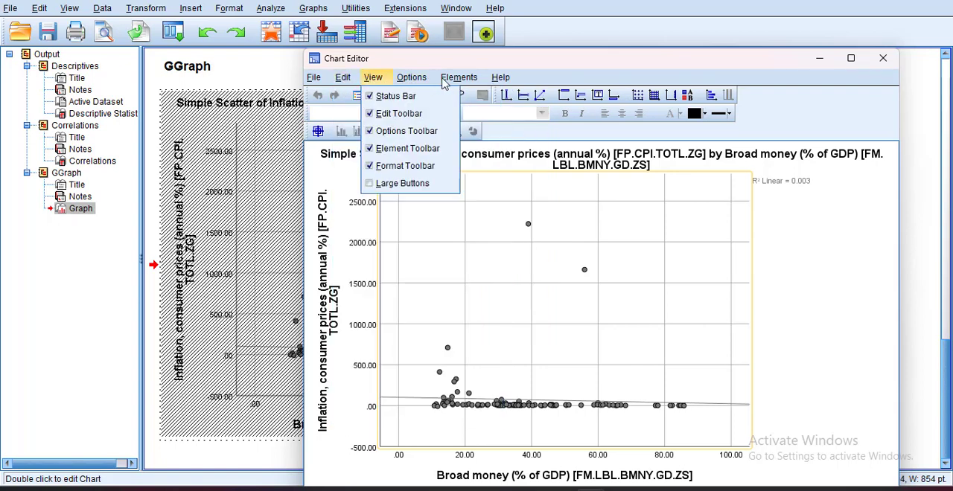
{"action": "mouse_move", "coordinate": [474, 80]}
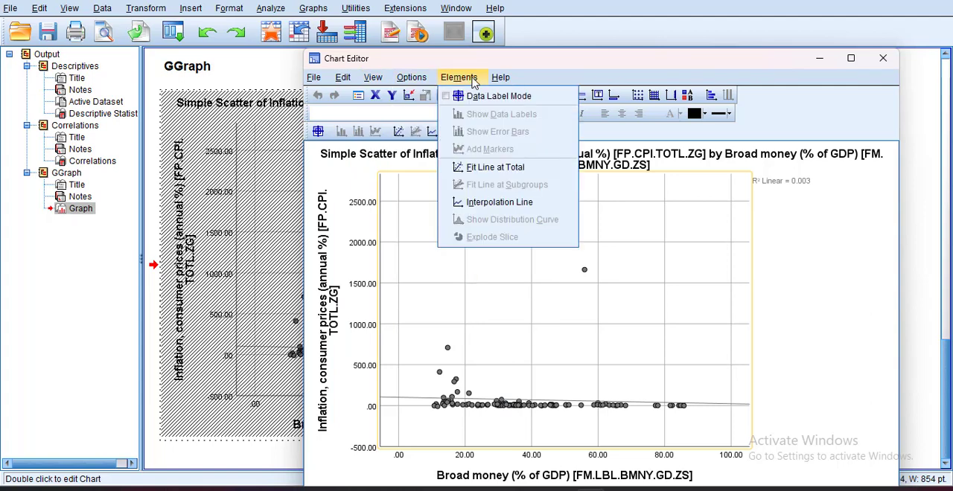
{"action": "left_click", "coordinate": [510, 170]}
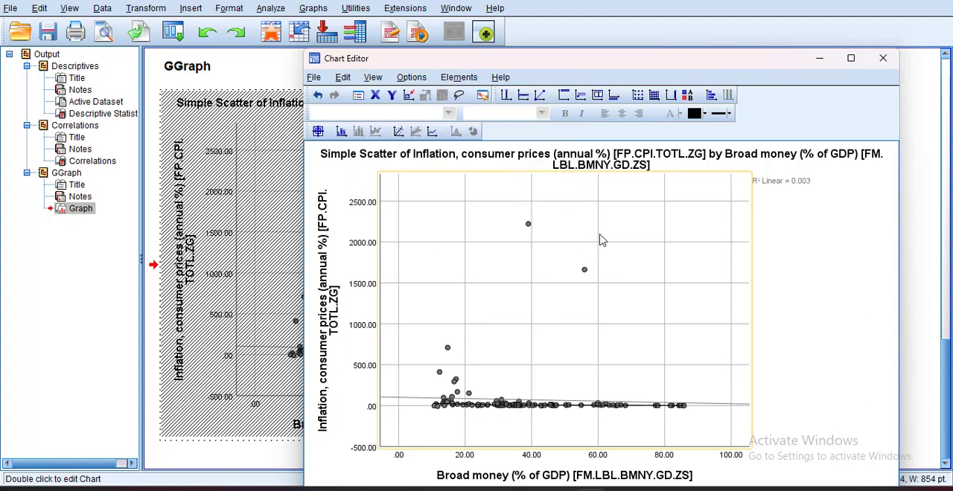
- Add a quadratic fit line at total with no confidence intervals and an attached label, and close the chart editor
{"action": "left_click", "coordinate": [757, 307]}
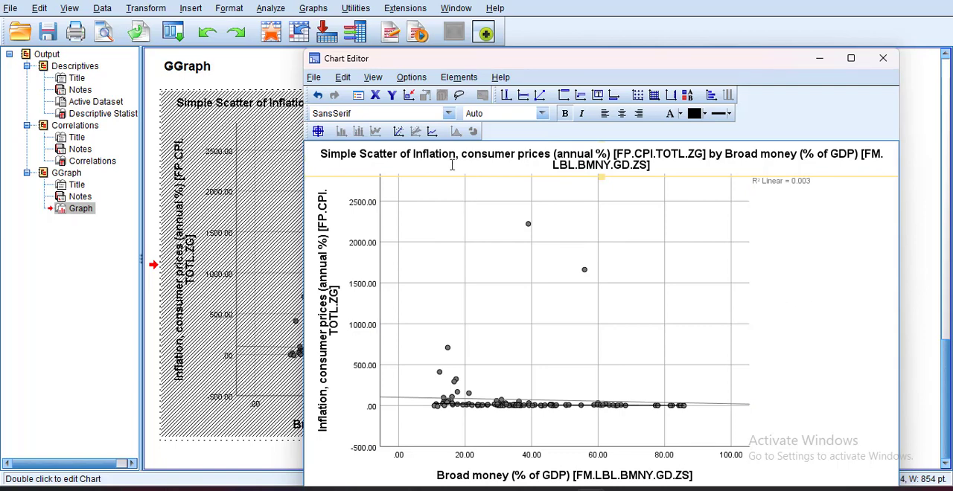
{"action": "left_click", "coordinate": [400, 137]}
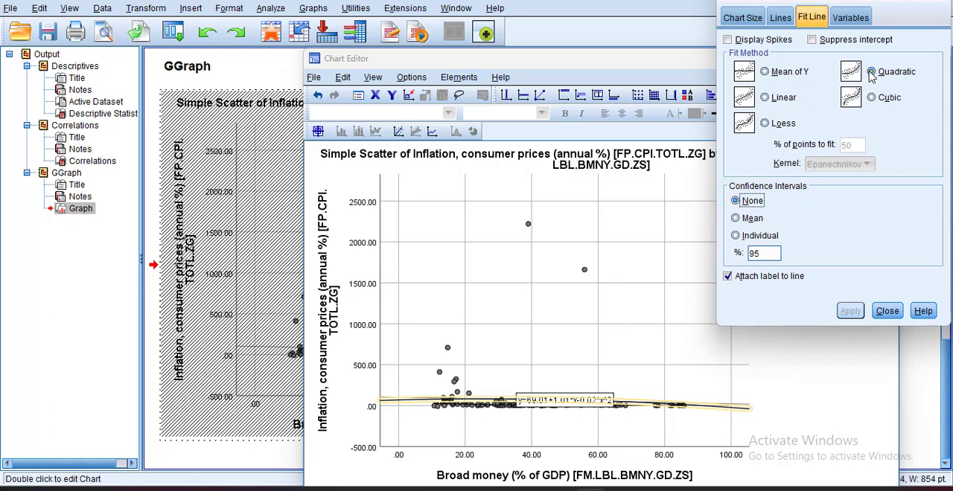
{"action": "left_click", "coordinate": [869, 73]}
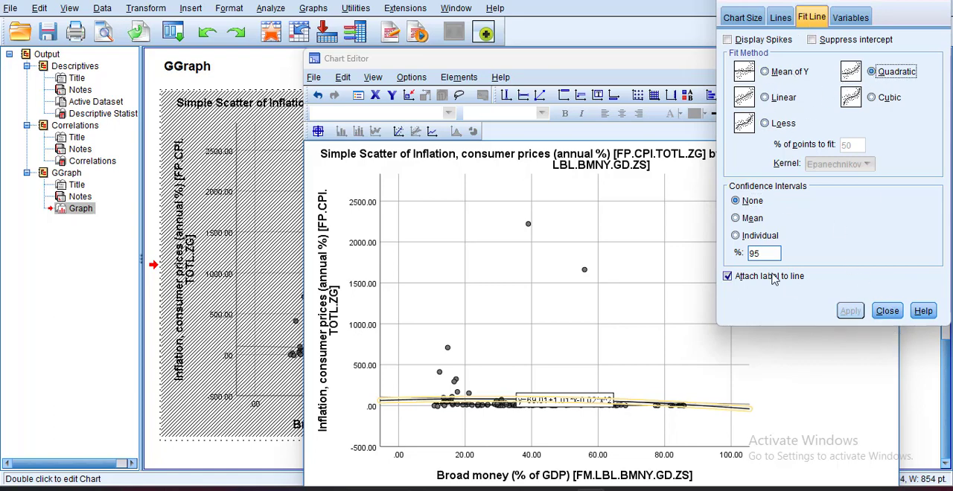
{"action": "left_click", "coordinate": [881, 313]}
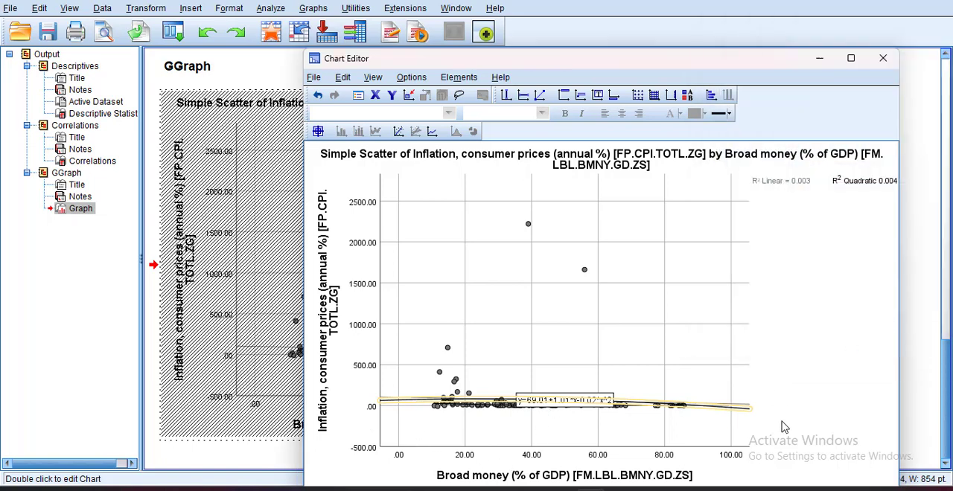
{"action": "left_click", "coordinate": [731, 331]}
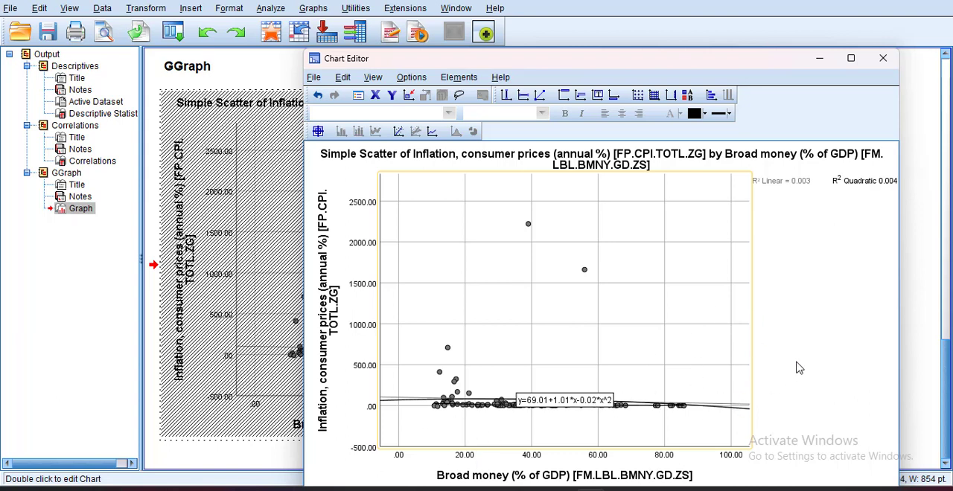
{"action": "left_click", "coordinate": [800, 340]}
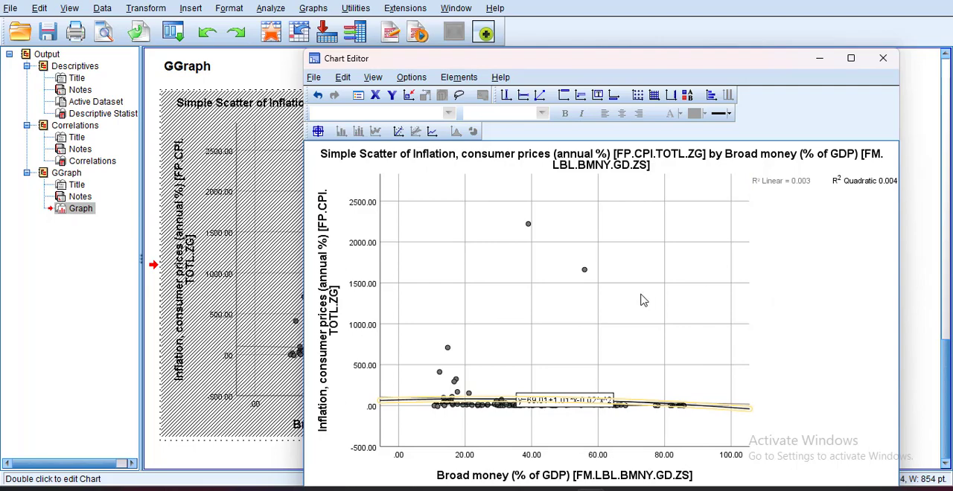
{"action": "left_click", "coordinate": [883, 59]}
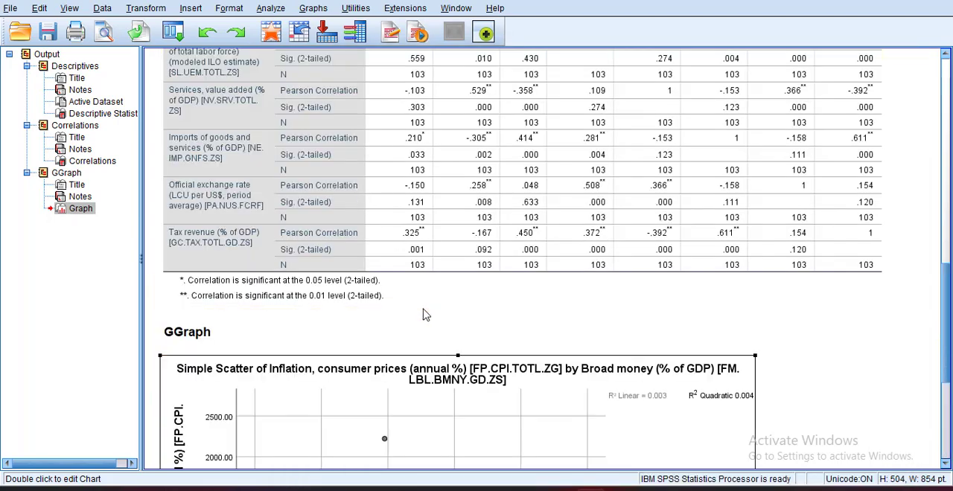
- Start a linear regression with inflation, consumer prices, as the dependent variable
{"action": "scroll", "coordinate": [400, 298], "scroll_direction": "up", "scroll_amount": 6}
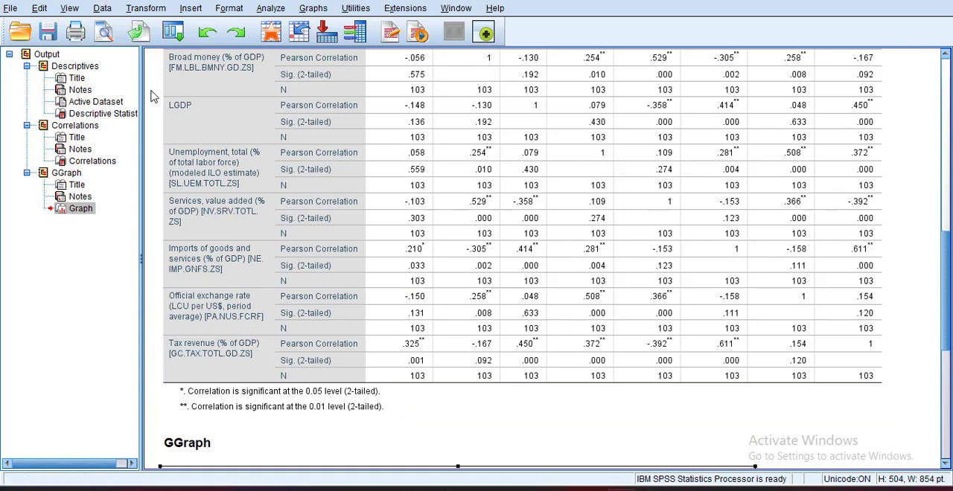
{"action": "left_click", "coordinate": [270, 10]}
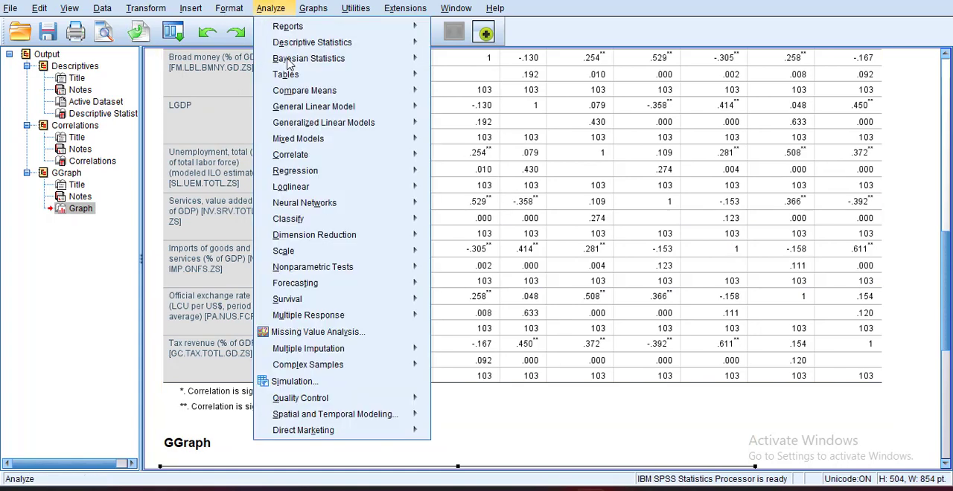
{"action": "left_click", "coordinate": [465, 196]}
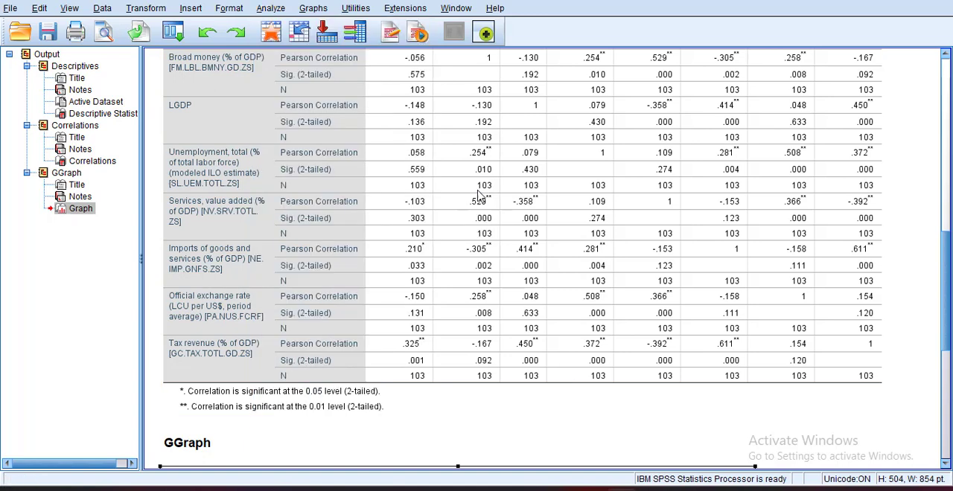
{"action": "left_click", "coordinate": [230, 9]}
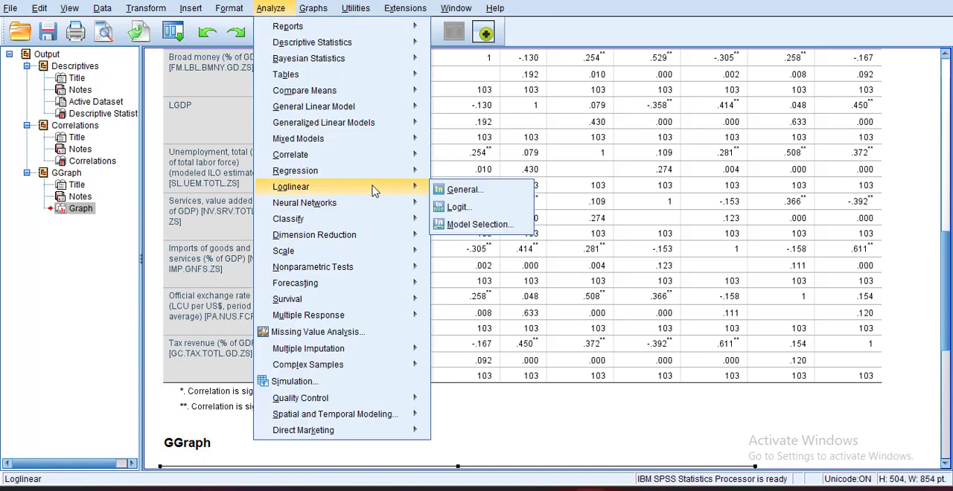
{"action": "mouse_move", "coordinate": [389, 173]}
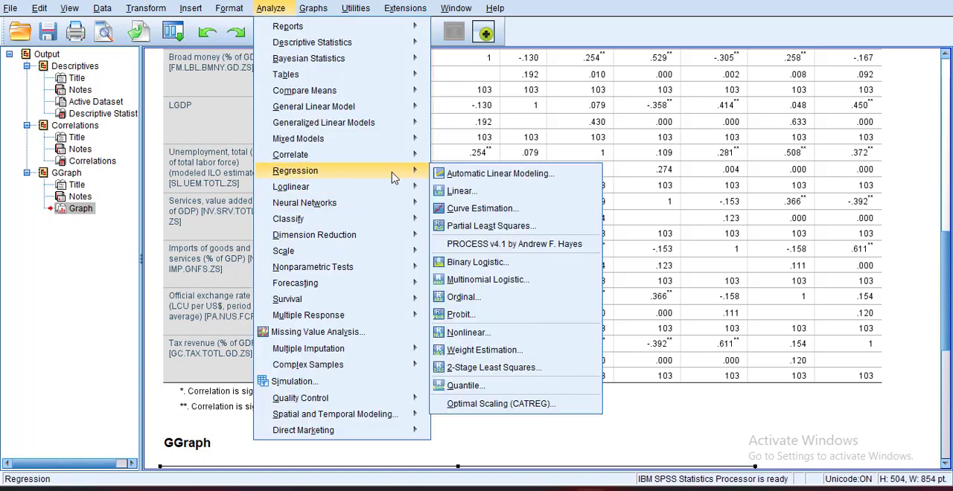
{"action": "left_click", "coordinate": [473, 192]}
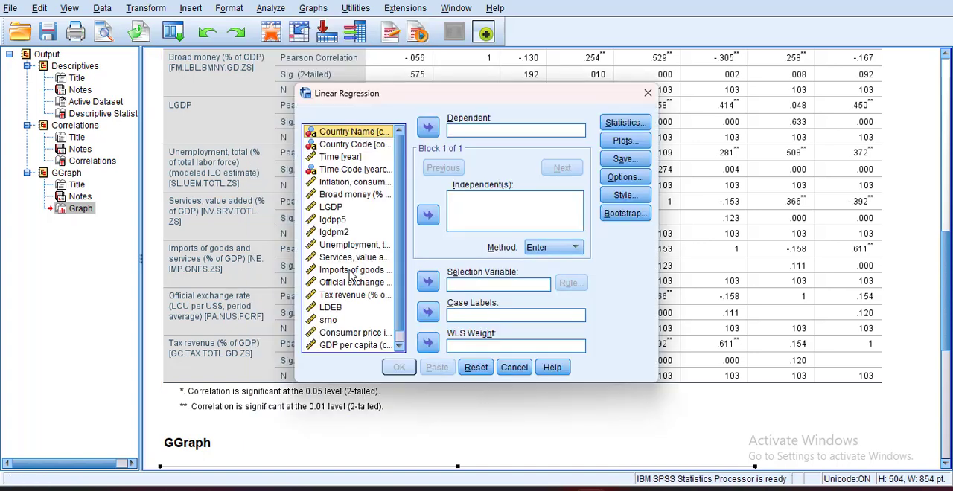
{"action": "left_click", "coordinate": [348, 186]}
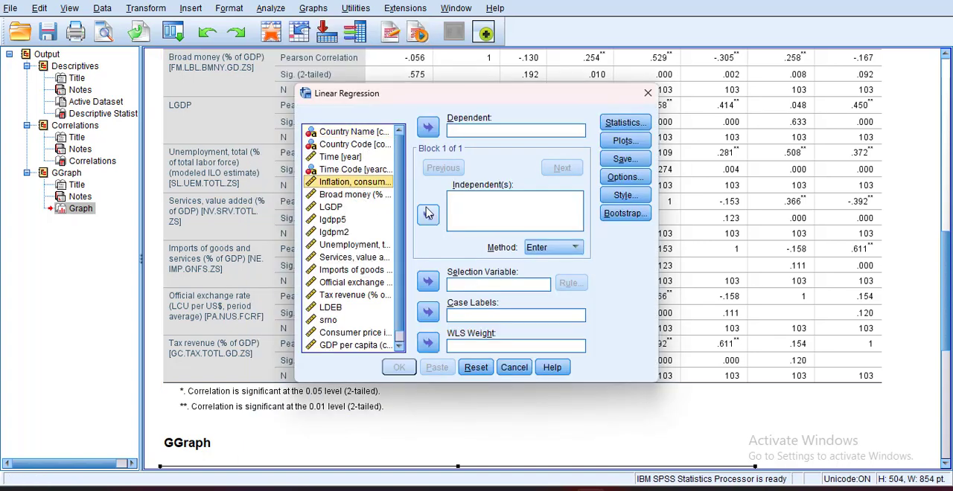
{"action": "left_click", "coordinate": [428, 127]}
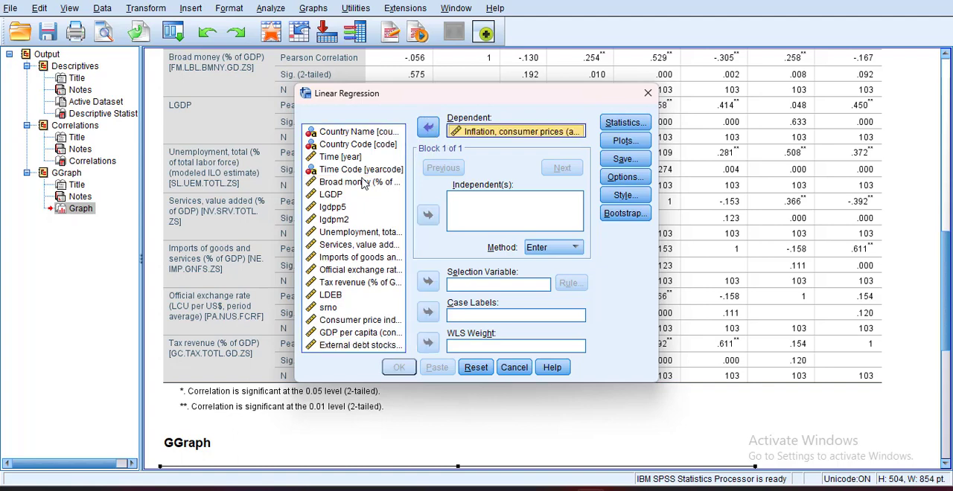
- Add broad money, LGDP, unemployment, services, imports, official exchange rate and tax revenue as independent variables and set the method to Forward
{"action": "left_click", "coordinate": [362, 183]}
{"action": "left_click", "coordinate": [333, 195], "text": "ctrl"}
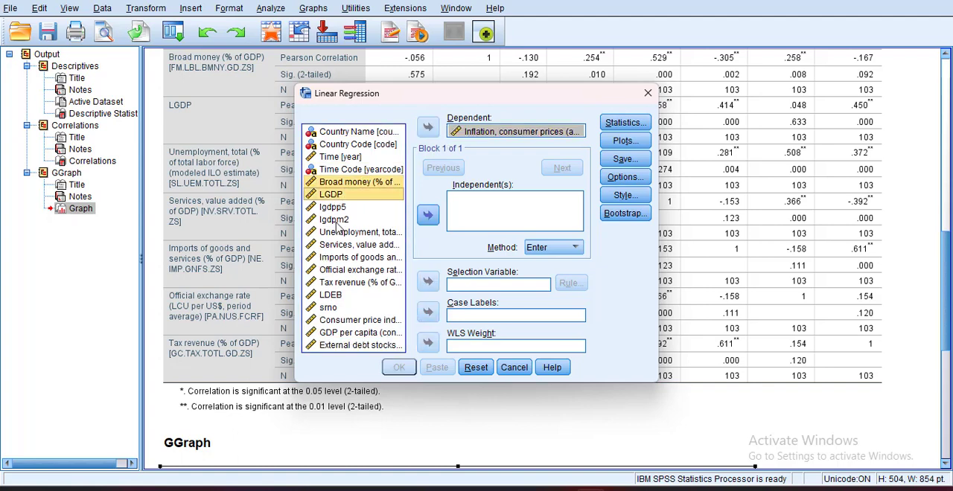
{"action": "left_click", "coordinate": [339, 234], "text": "ctrl"}
{"action": "left_click", "coordinate": [333, 245], "text": "ctrl"}
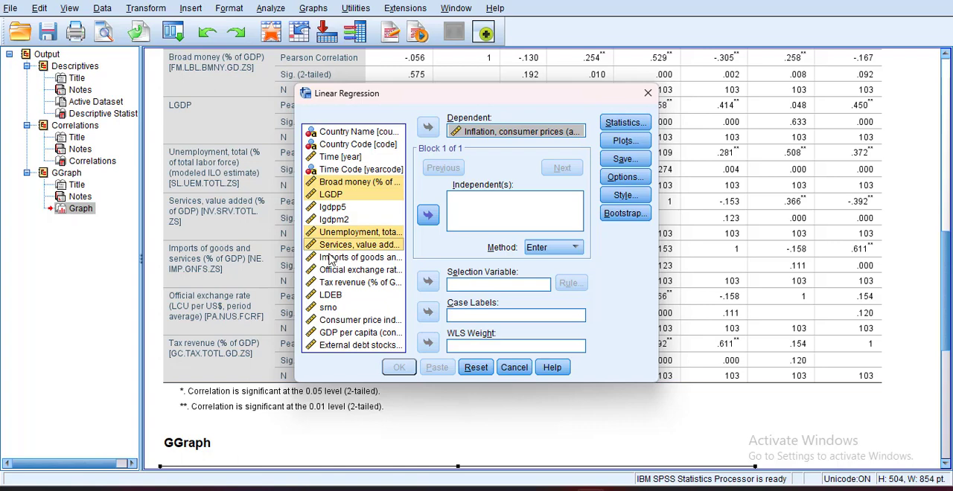
{"action": "left_click", "coordinate": [331, 258], "text": "ctrl"}
{"action": "left_click", "coordinate": [327, 270], "text": "ctrl"}
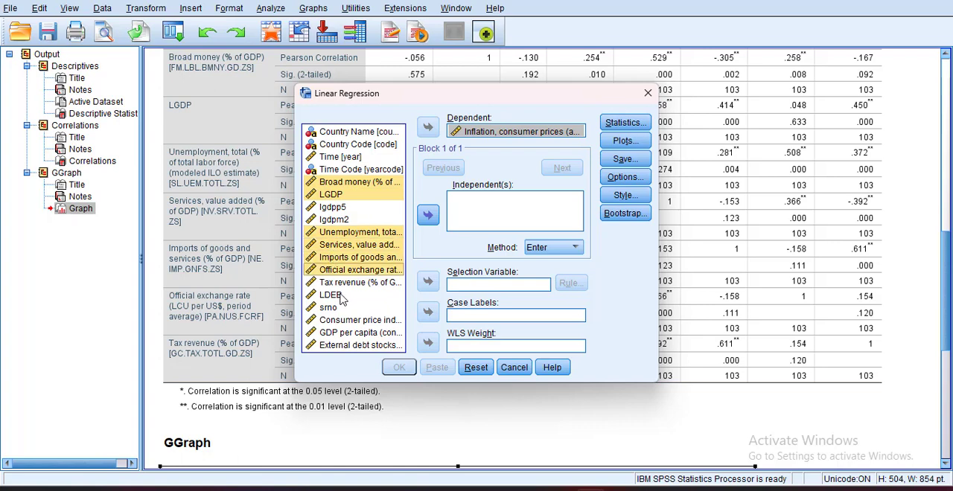
{"action": "left_click", "coordinate": [357, 286], "text": "ctrl"}
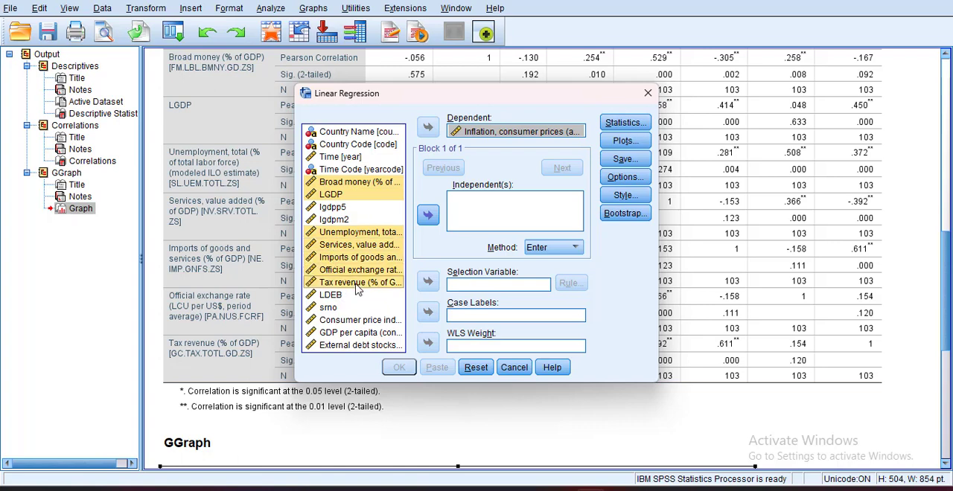
{"action": "left_click", "coordinate": [428, 216]}
{"action": "left_click", "coordinate": [569, 250]}
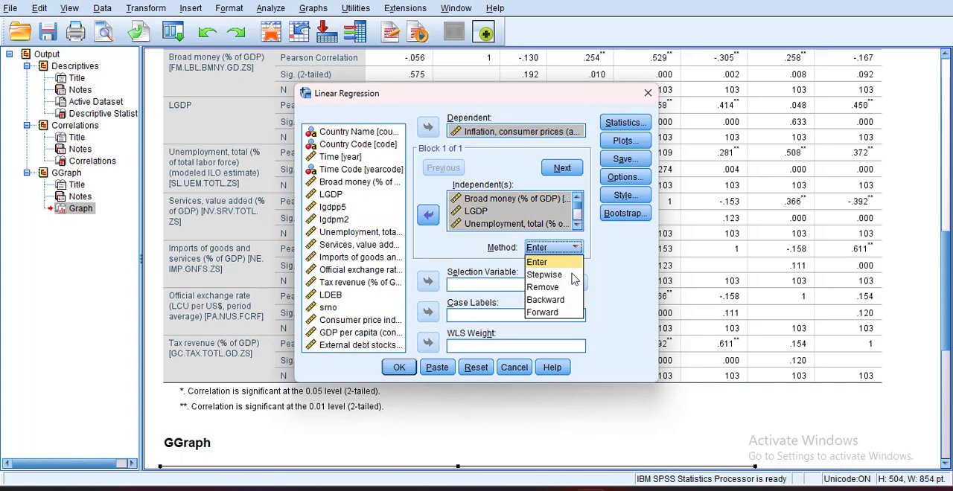
{"action": "left_click", "coordinate": [562, 313]}
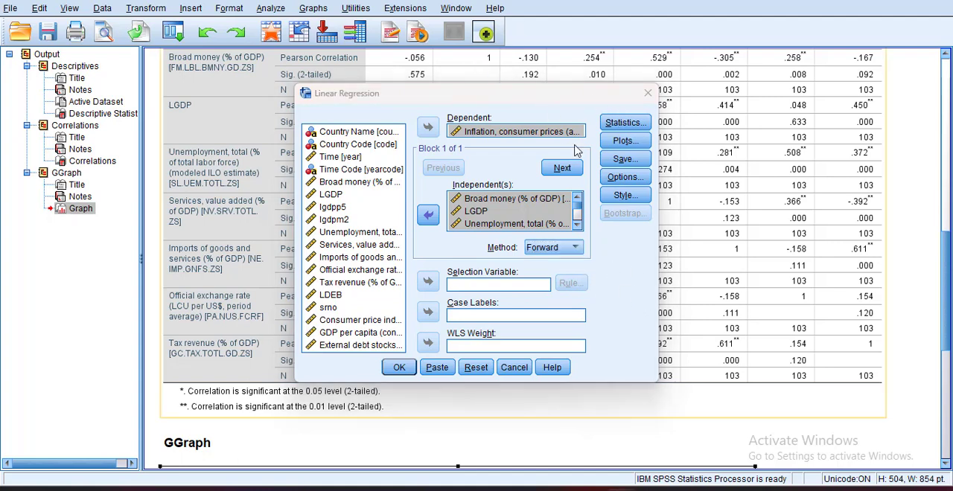
- Request part and partial correlations, collinearity diagnostics, Durbin-Watson and casewise diagnostics in the regression statistics, keeping estimates and model fit
{"action": "left_click", "coordinate": [613, 123]}
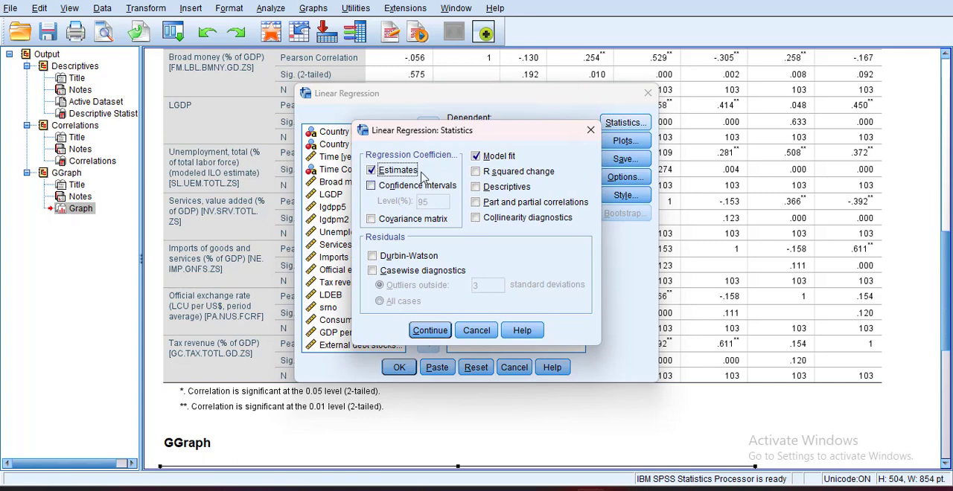
{"action": "left_click", "coordinate": [478, 190]}
{"action": "left_click", "coordinate": [477, 188]}
{"action": "left_click", "coordinate": [476, 202]}
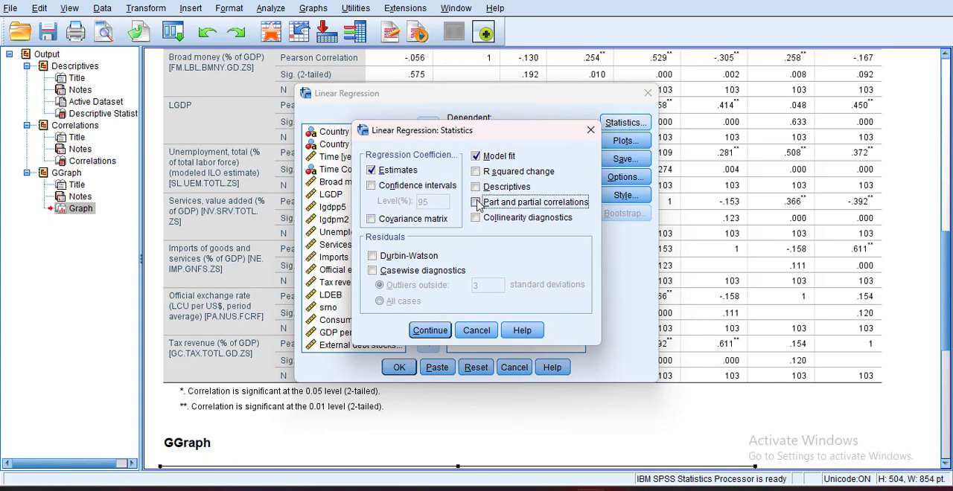
{"action": "left_click", "coordinate": [477, 217]}
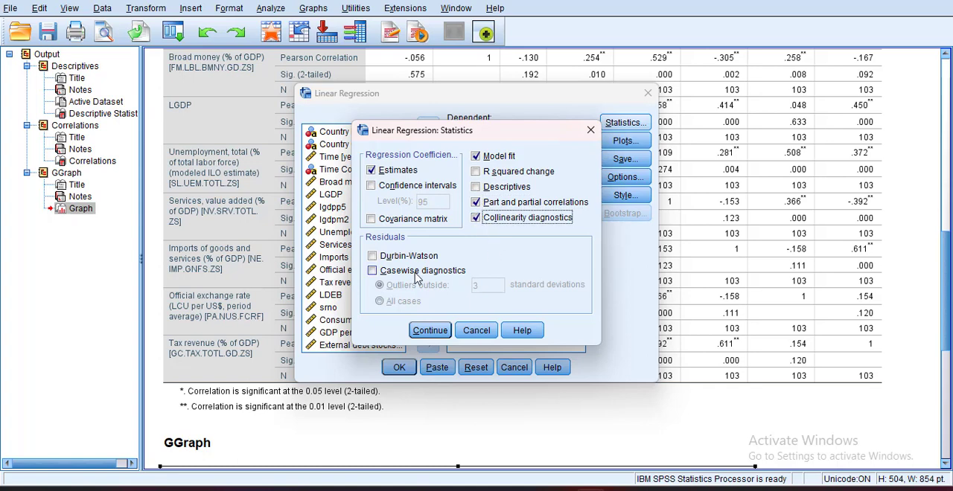
{"action": "left_click", "coordinate": [372, 256]}
{"action": "left_click", "coordinate": [372, 271]}
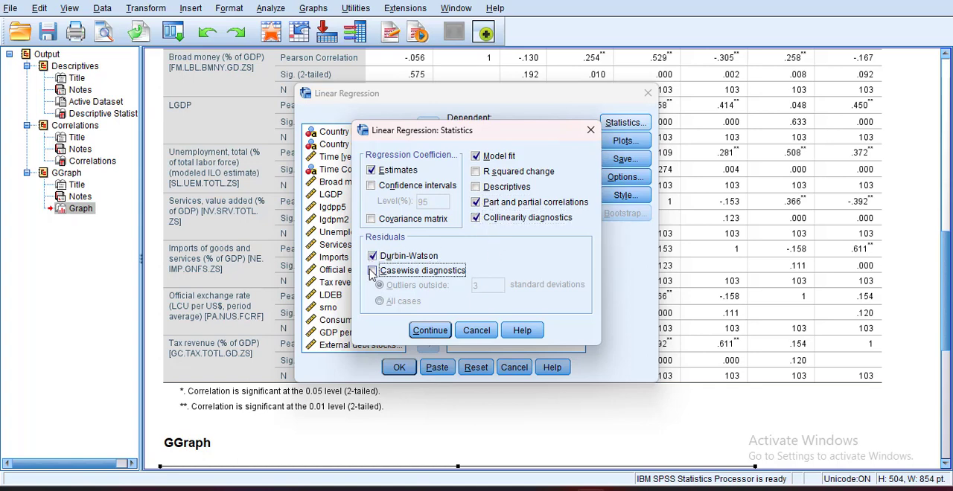
{"action": "left_click", "coordinate": [442, 336]}
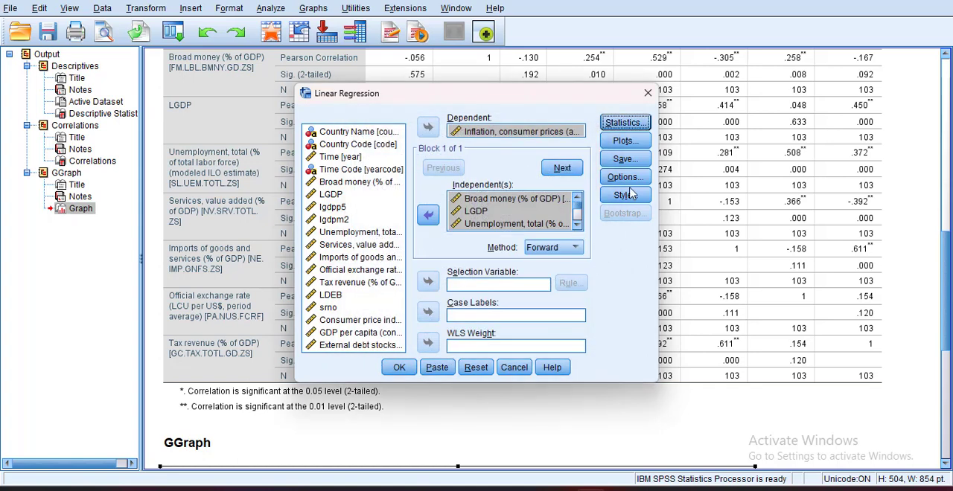
- Request a histogram and normal probability plot of the standardized residuals, plus all partial plots
{"action": "left_click", "coordinate": [610, 146]}
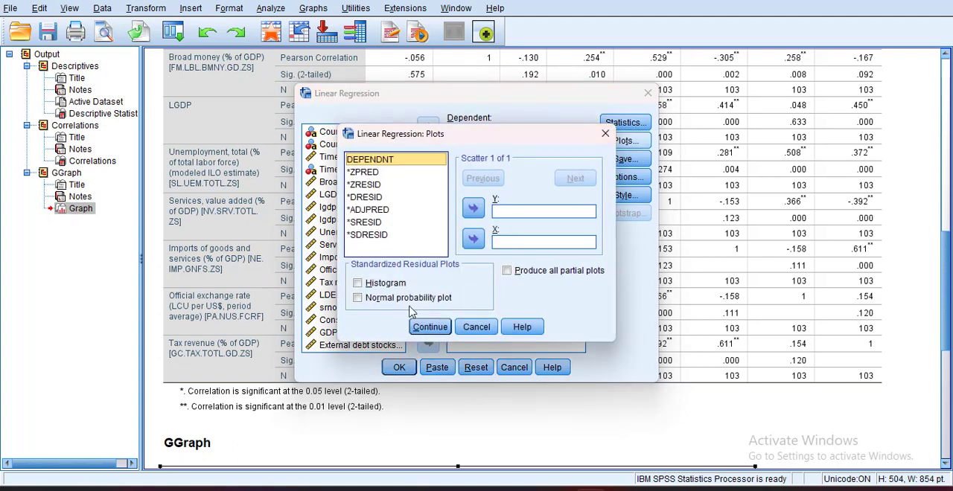
{"action": "left_click", "coordinate": [361, 284]}
{"action": "left_click", "coordinate": [358, 299]}
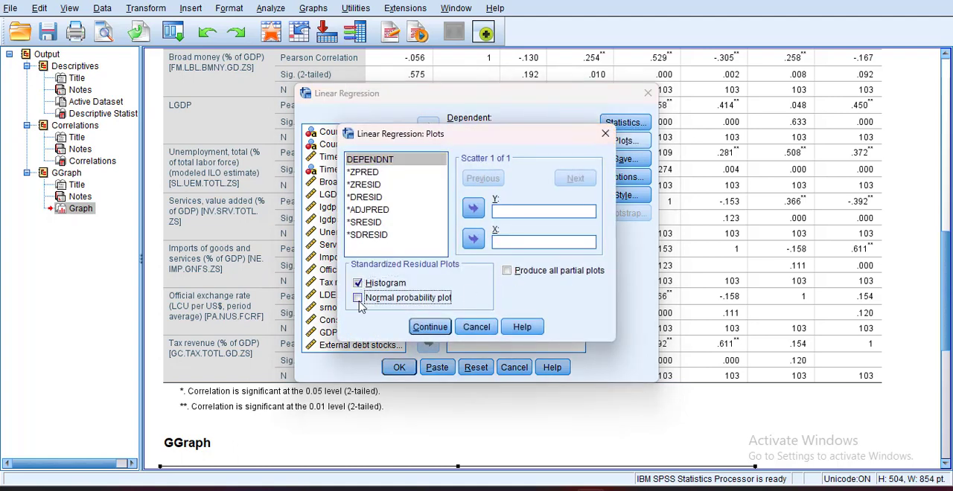
{"action": "left_click", "coordinate": [507, 272]}
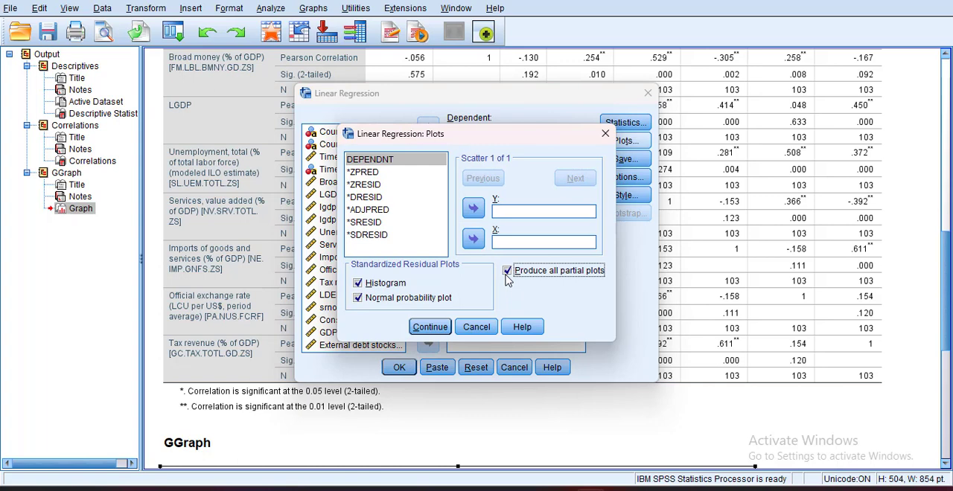
{"action": "left_click", "coordinate": [379, 172]}
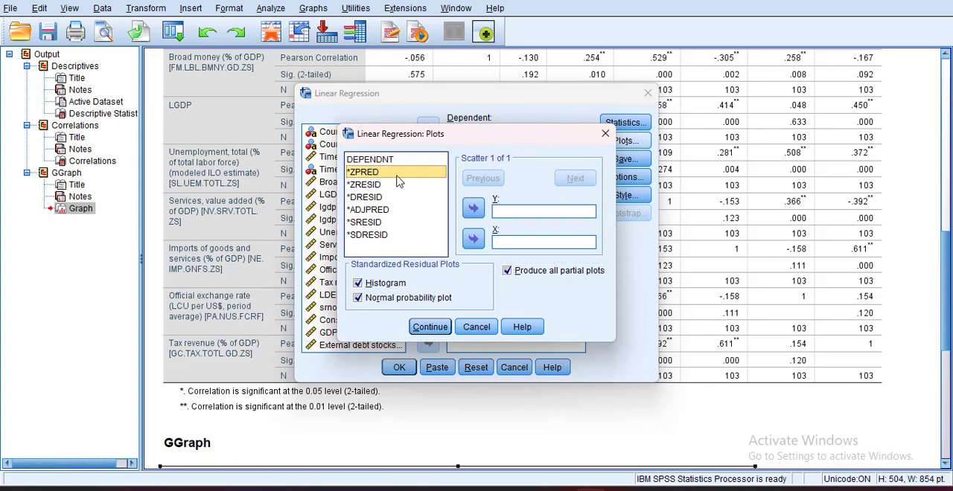
{"action": "left_click", "coordinate": [474, 210]}
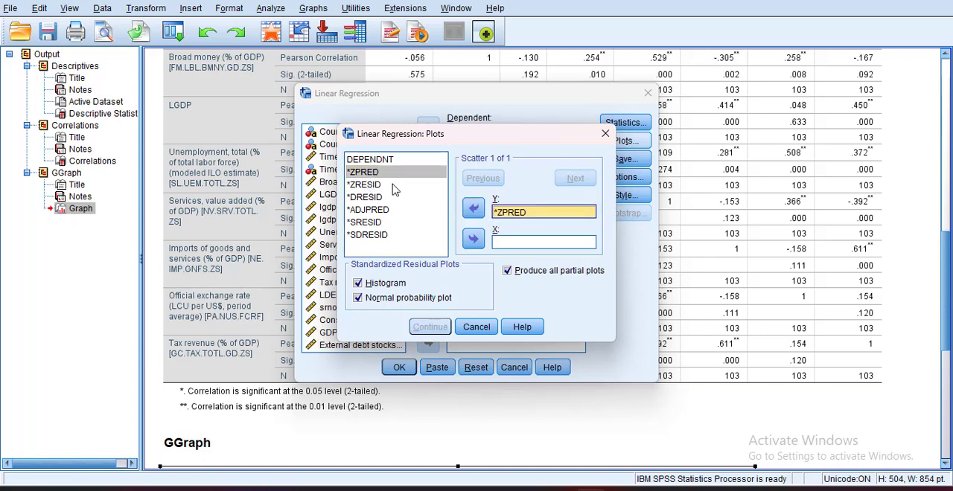
{"action": "left_click", "coordinate": [473, 208]}
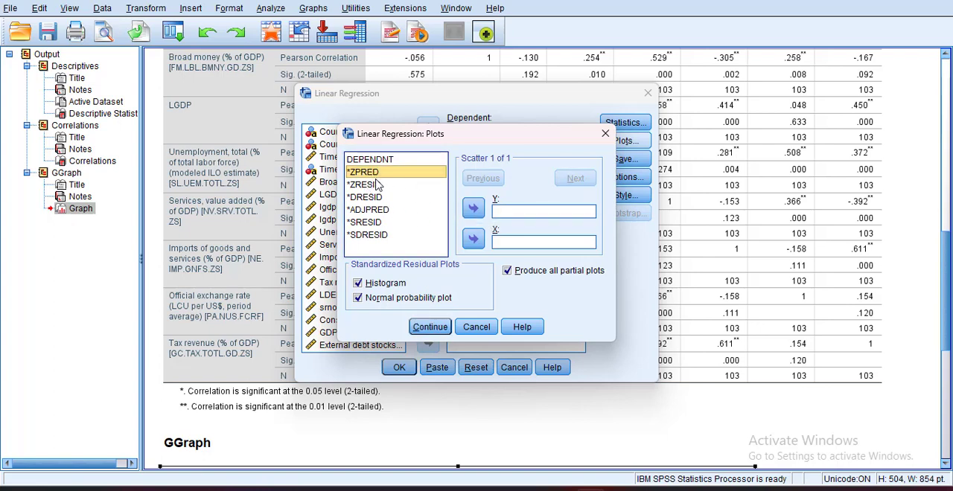
- Define the residual scatter plot with *ZRESID on the Y axis and *ZPRED on the X axis, and accept the plot settings
{"action": "left_click", "coordinate": [375, 184]}
{"action": "left_click", "coordinate": [472, 208]}
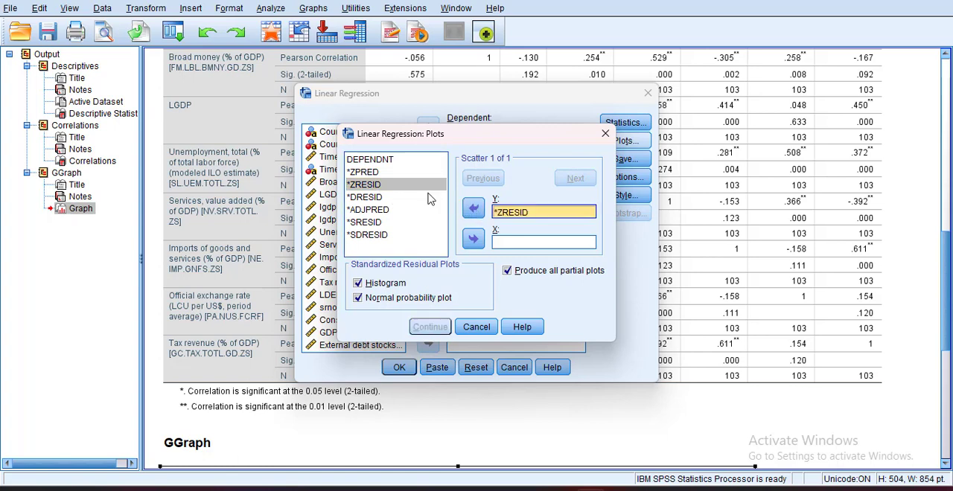
{"action": "left_click", "coordinate": [380, 173]}
{"action": "left_click", "coordinate": [473, 238]}
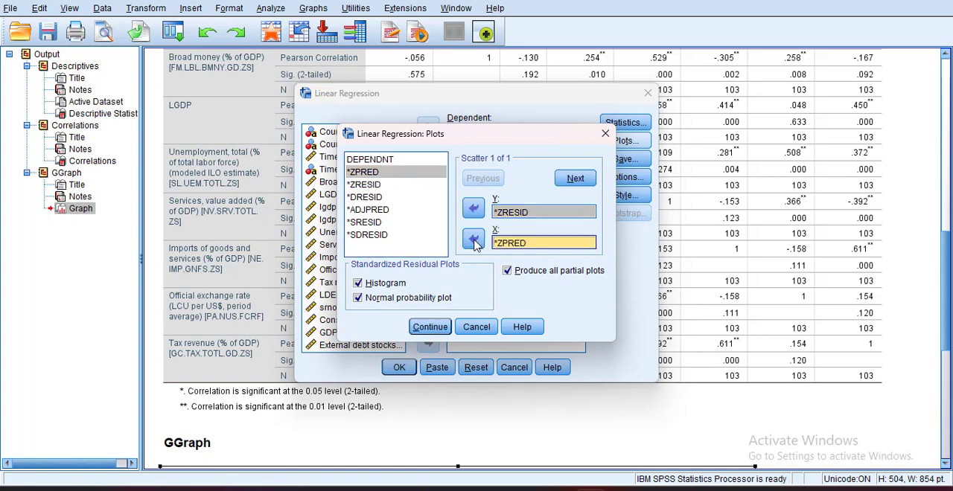
{"action": "left_click", "coordinate": [433, 327]}
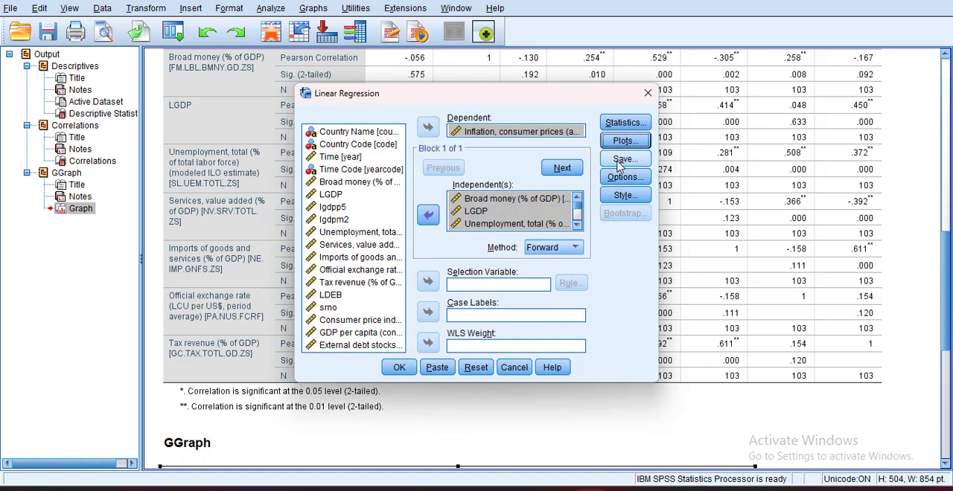
- Save unstandardized residuals and Mahalanobis, Cook's and leverage values as new variables, and run the regression
{"action": "left_click", "coordinate": [625, 159]}
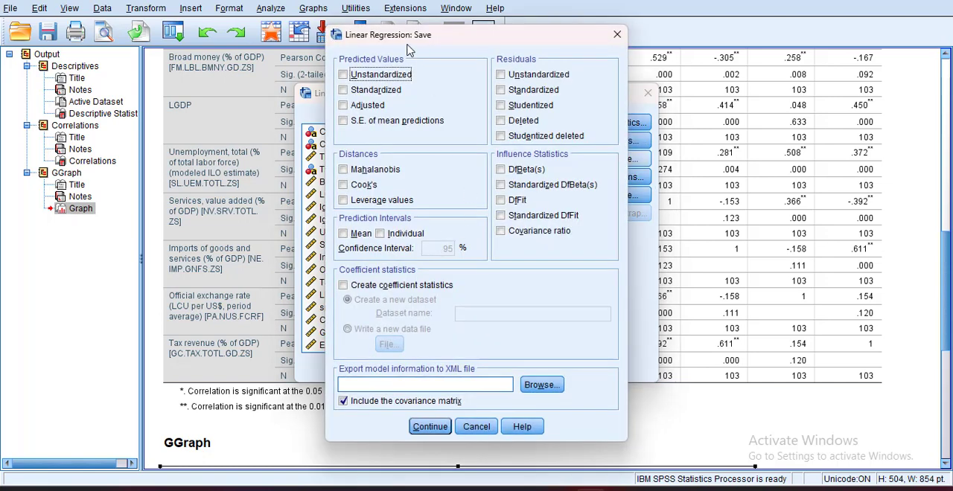
{"action": "left_click_drag", "start_coordinate": [408, 43], "coordinate": [317, 51]}
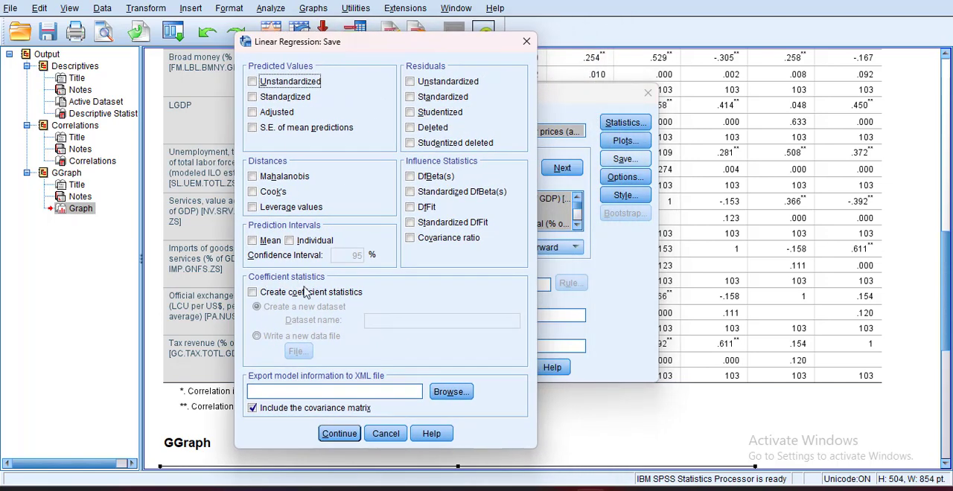
{"action": "left_click", "coordinate": [411, 82]}
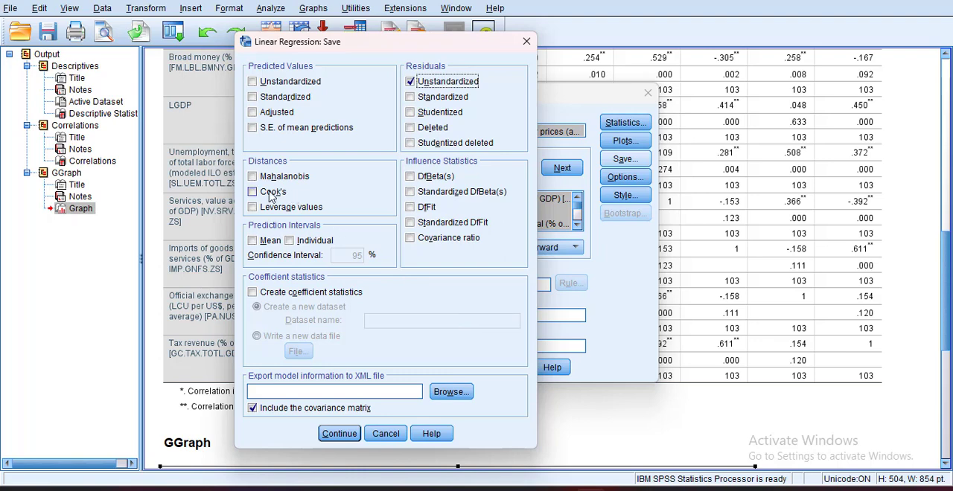
{"action": "left_click", "coordinate": [252, 176]}
{"action": "left_click", "coordinate": [253, 192]}
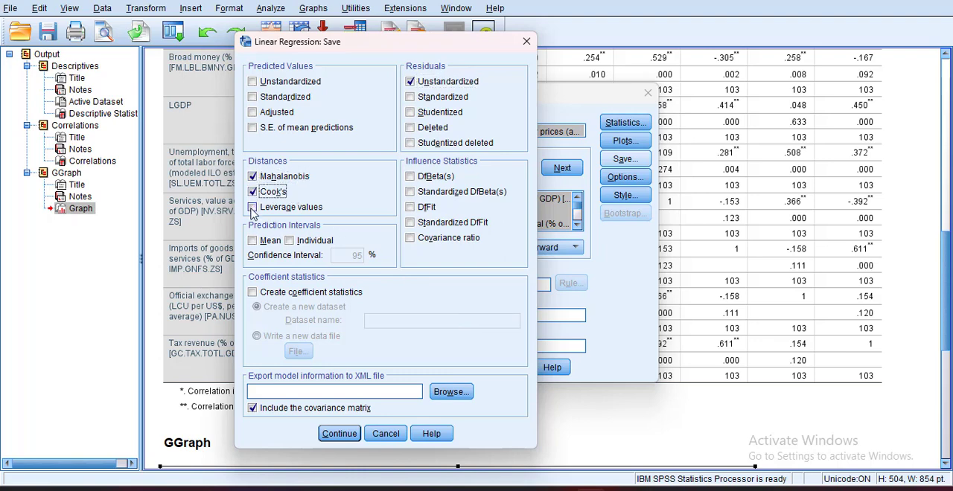
{"action": "left_click", "coordinate": [253, 207]}
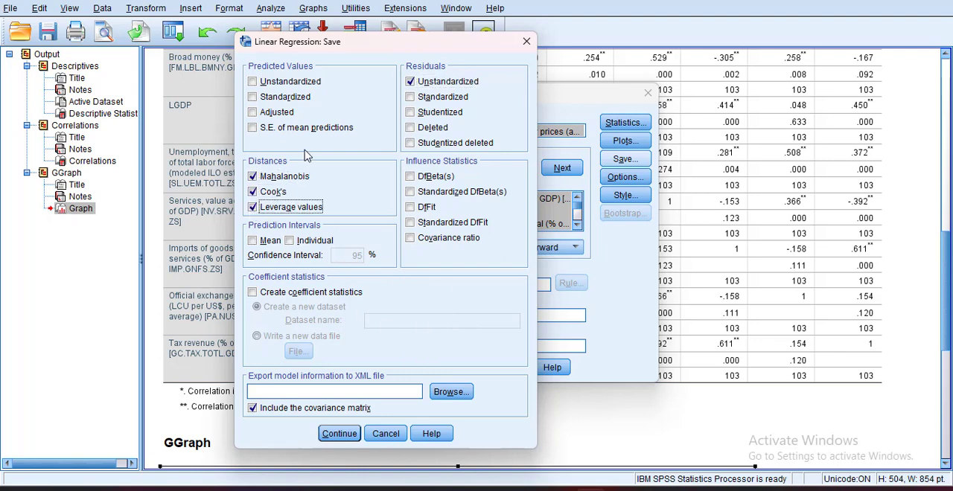
{"action": "left_click", "coordinate": [338, 438]}
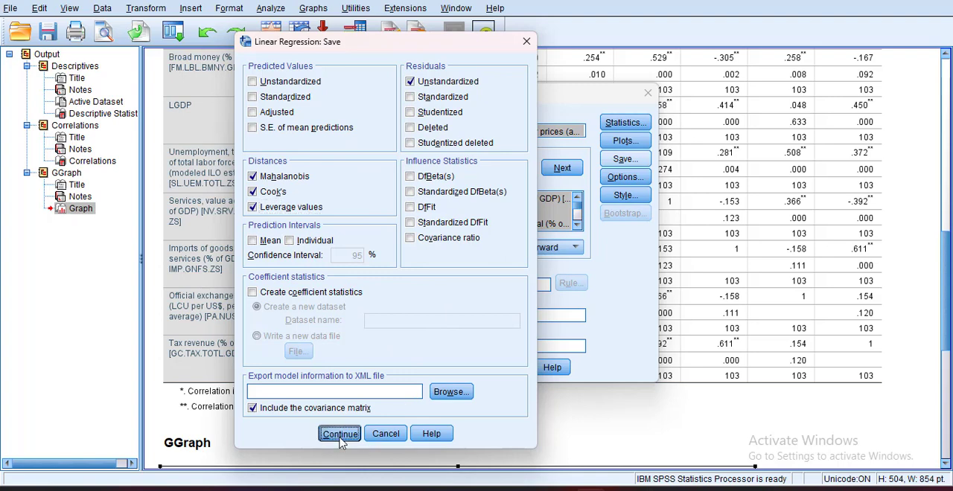
{"action": "left_click", "coordinate": [401, 368]}
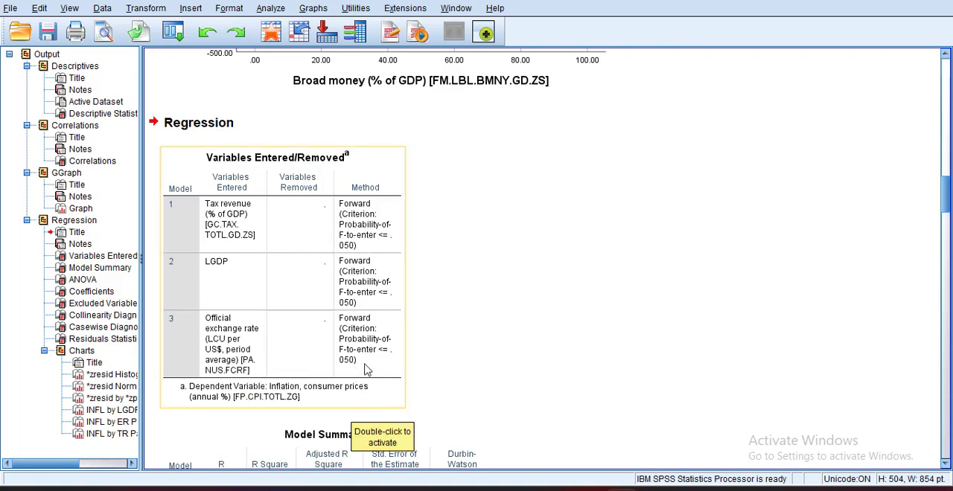
- Examine the regression's Variables Entered/Removed, Model Summary, ANOVA and Coefficients tables for the three forward models
{"action": "scroll", "coordinate": [451, 365], "scroll_direction": "down", "scroll_amount": 3}
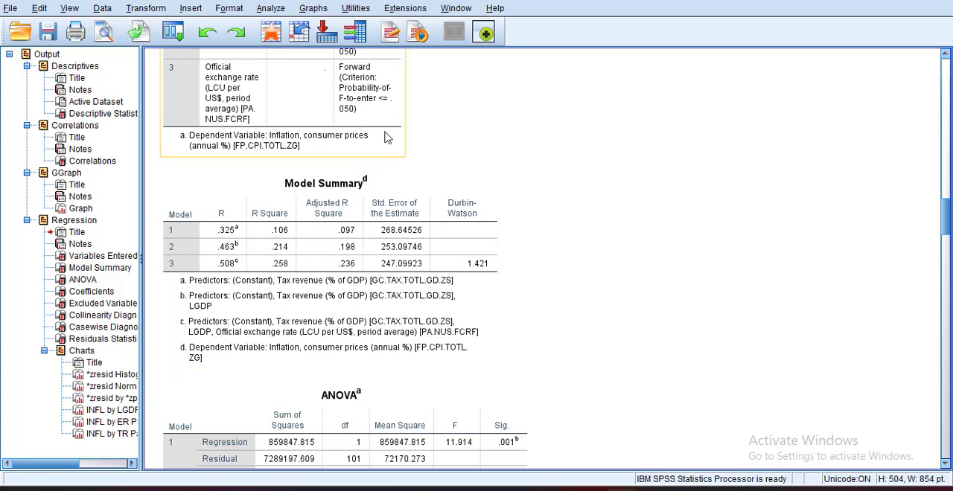
{"action": "scroll", "coordinate": [694, 321], "scroll_direction": "down", "scroll_amount": 5}
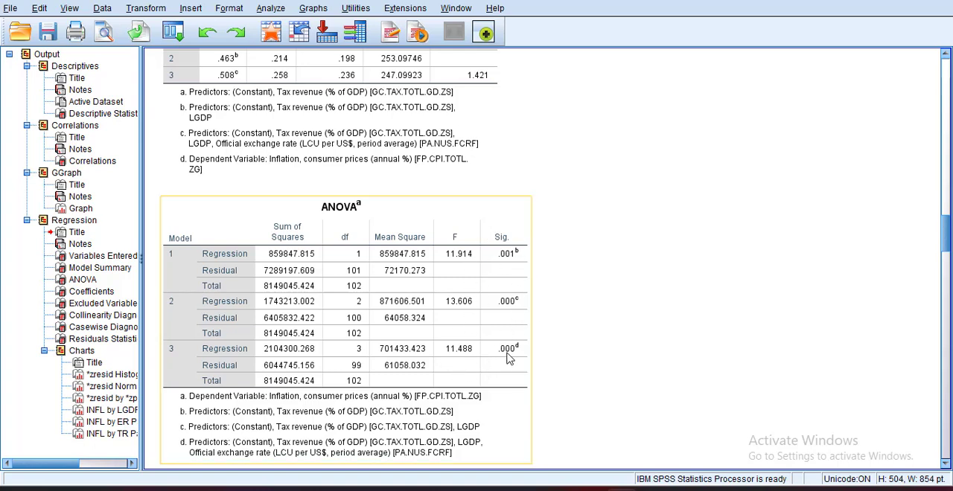
{"action": "scroll", "coordinate": [602, 361], "scroll_direction": "down", "scroll_amount": 3}
{"action": "scroll", "coordinate": [601, 361], "scroll_direction": "down", "scroll_amount": 7}
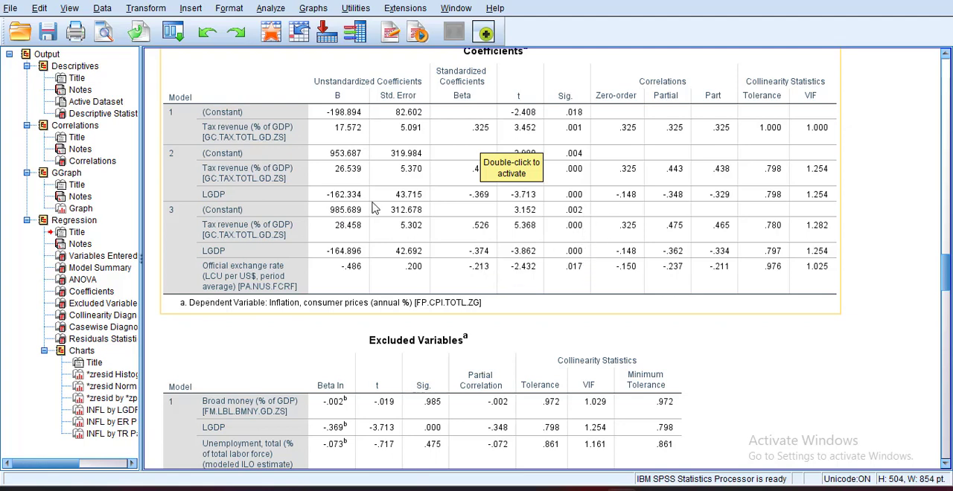
{"action": "left_click", "coordinate": [415, 177]}
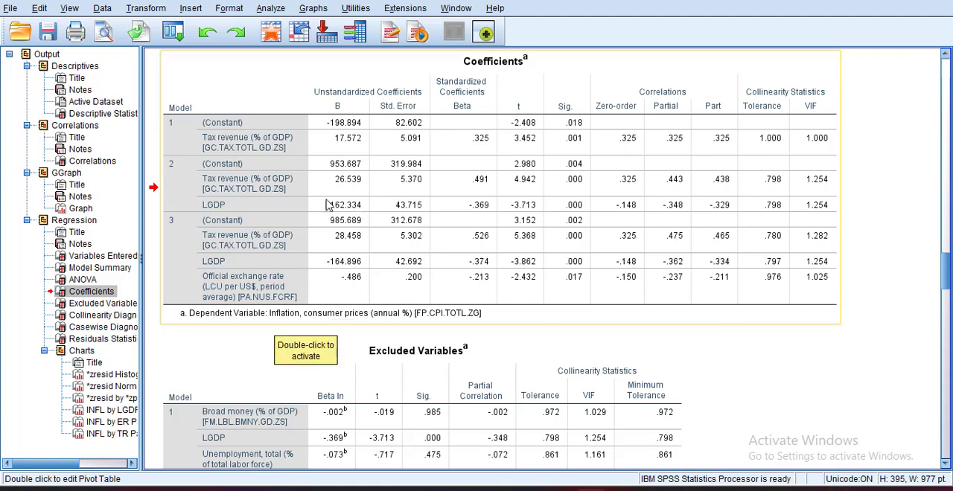
- Examine the Excluded Variables table for significance, partial correlations and collinearity statistics of the predictors left out of each model
{"action": "scroll", "coordinate": [378, 314], "scroll_direction": "down", "scroll_amount": 5}
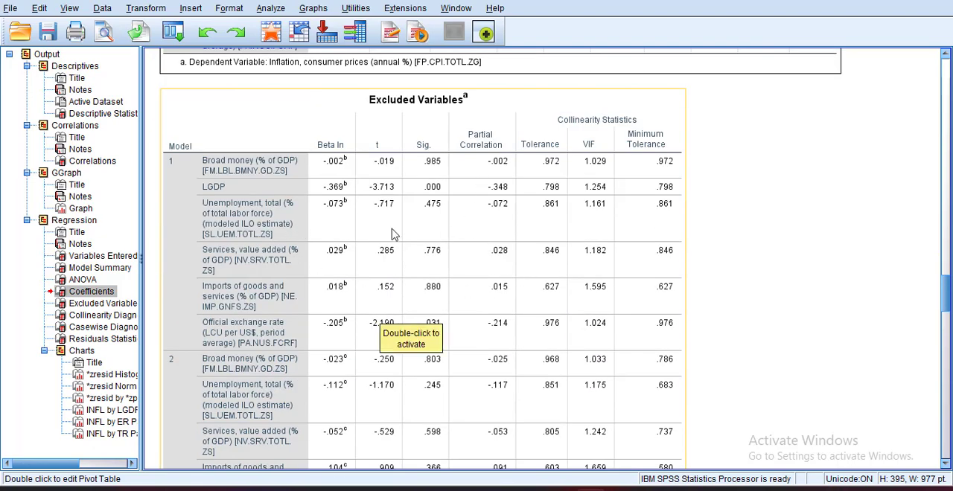
{"action": "scroll", "coordinate": [384, 261], "scroll_direction": "down", "scroll_amount": 2}
{"action": "scroll", "coordinate": [482, 190], "scroll_direction": "up", "scroll_amount": 1}
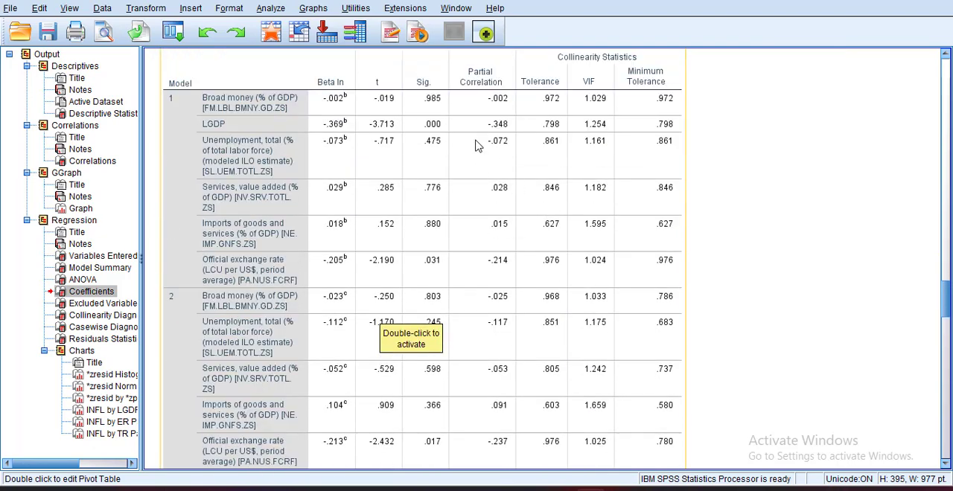
{"action": "scroll", "coordinate": [528, 340], "scroll_direction": "down", "scroll_amount": 10}
{"action": "scroll", "coordinate": [528, 342], "scroll_direction": "up", "scroll_amount": 7}
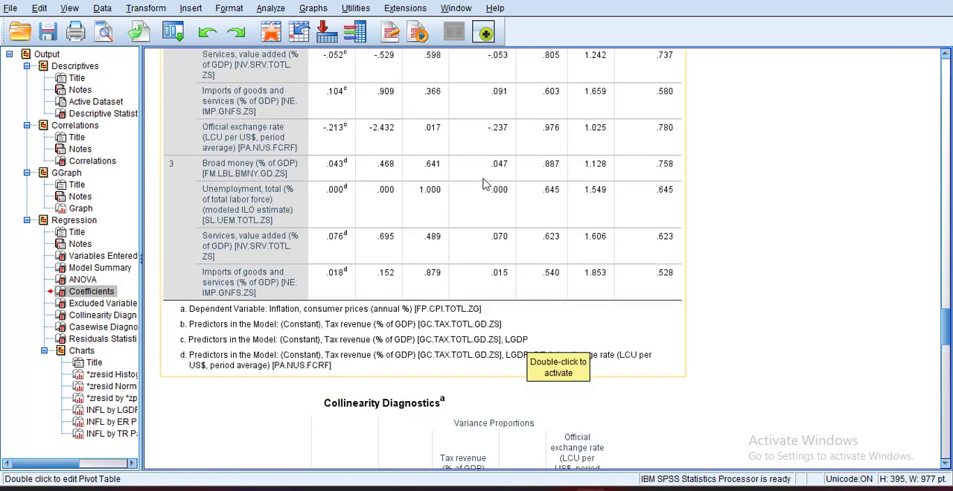
{"action": "scroll", "coordinate": [581, 290], "scroll_direction": "up", "scroll_amount": 1}
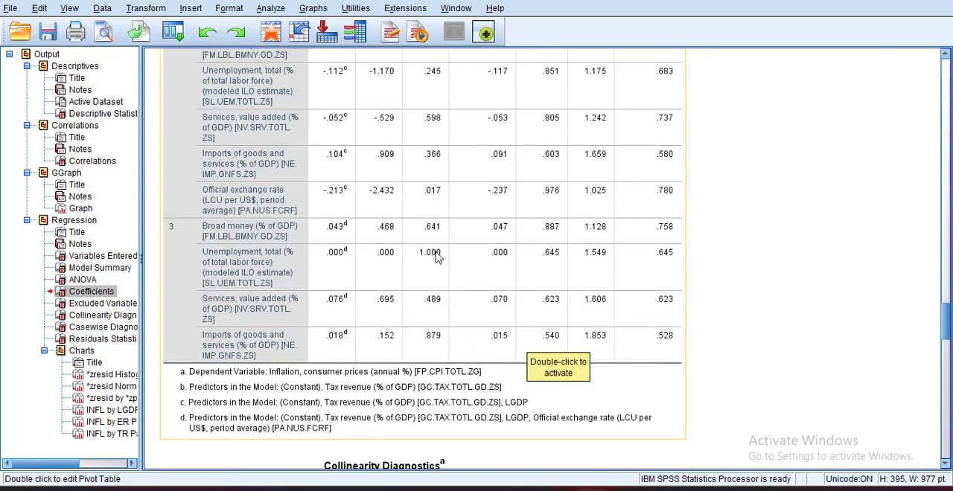
{"action": "scroll", "coordinate": [548, 287], "scroll_direction": "up", "scroll_amount": 7}
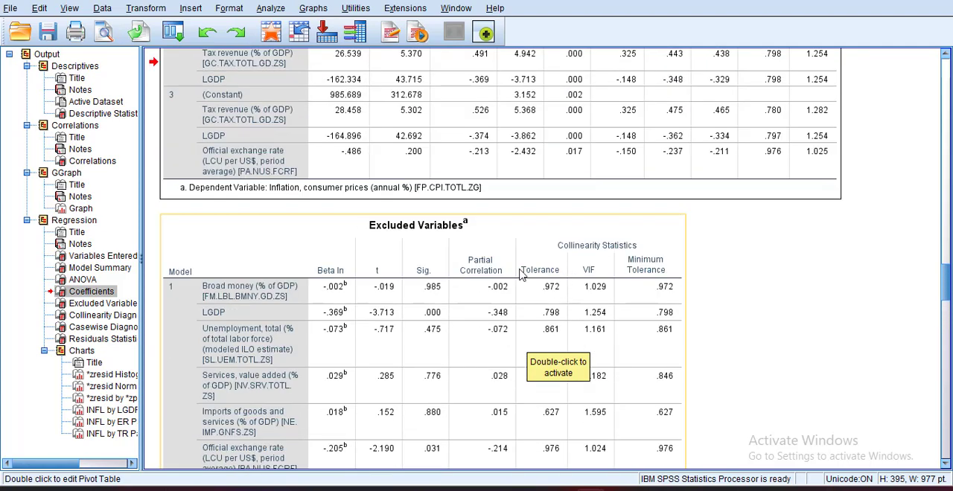
{"action": "scroll", "coordinate": [354, 305], "scroll_direction": "down", "scroll_amount": 1}
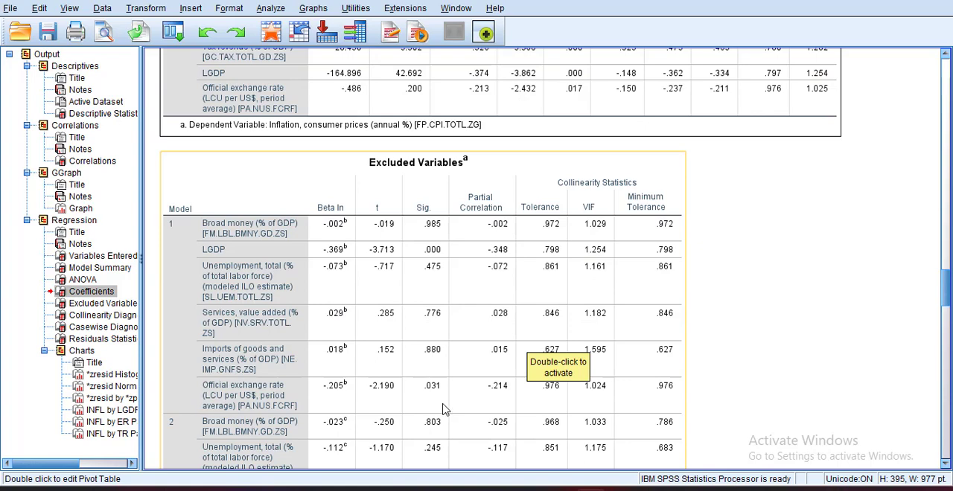
- Examine the collinearity diagnostics, casewise diagnostics and residuals statistics, plus the histogram and normal P-P plot of the standardized residuals
{"action": "scroll", "coordinate": [442, 408], "scroll_direction": "down", "scroll_amount": 10}
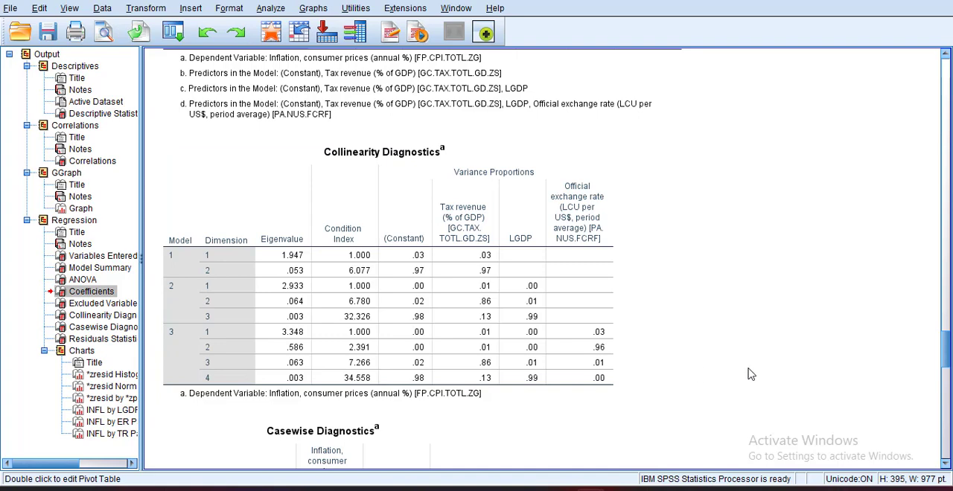
{"action": "scroll", "coordinate": [750, 375], "scroll_direction": "down", "scroll_amount": 6}
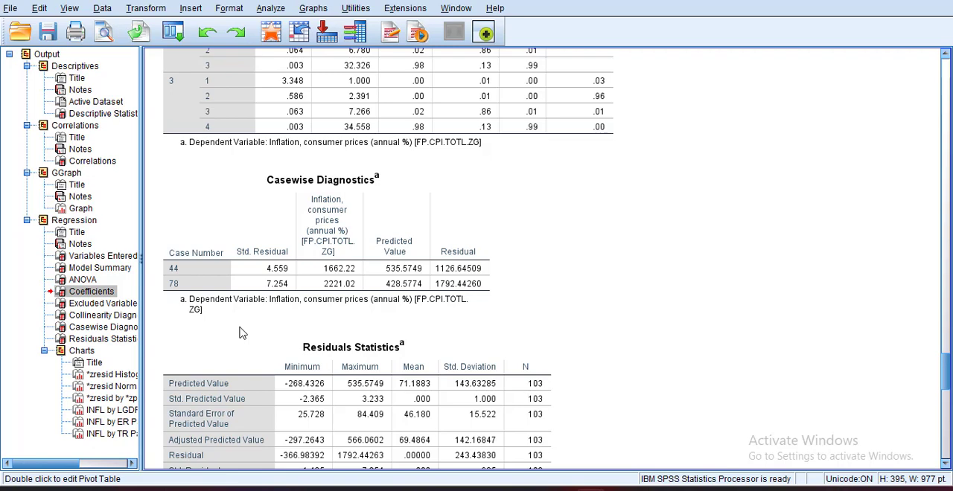
{"action": "scroll", "coordinate": [239, 332], "scroll_direction": "down", "scroll_amount": 5}
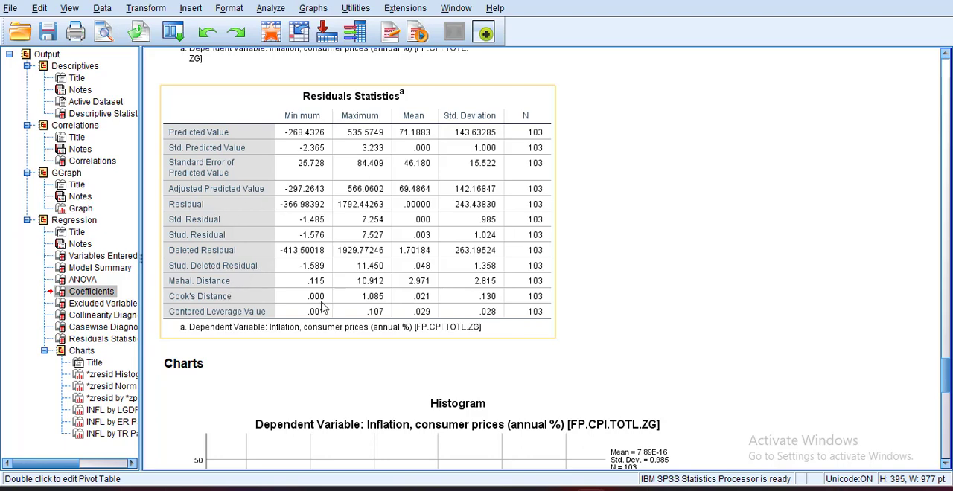
{"action": "scroll", "coordinate": [459, 345], "scroll_direction": "down", "scroll_amount": 5}
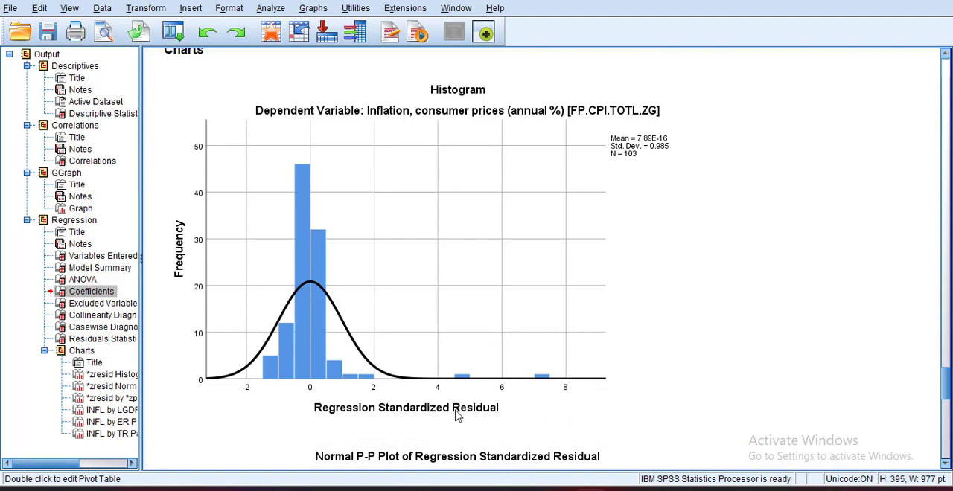
{"action": "scroll", "coordinate": [501, 369], "scroll_direction": "down", "scroll_amount": 4}
{"action": "scroll", "coordinate": [501, 370], "scroll_direction": "down", "scroll_amount": 2}
{"action": "left_click", "coordinate": [559, 375]}
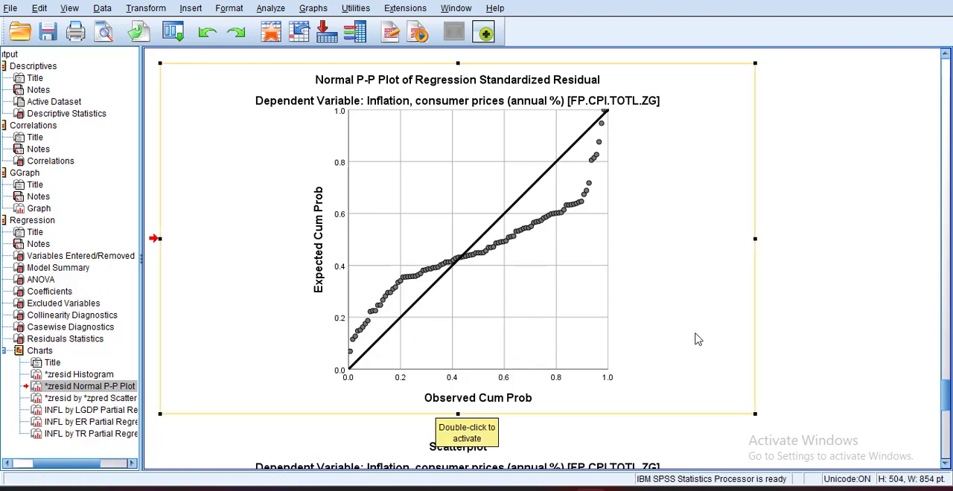
- Add a linear fit line with its equation label and no confidence intervals to the standardized residual versus predicted value scatterplot
{"action": "scroll", "coordinate": [698, 340], "scroll_direction": "down", "scroll_amount": 5}
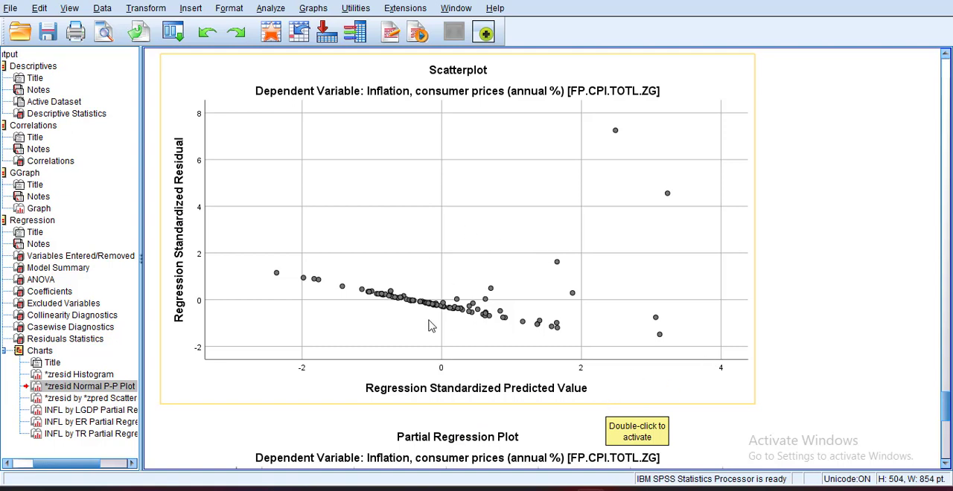
{"action": "left_click", "coordinate": [379, 203]}
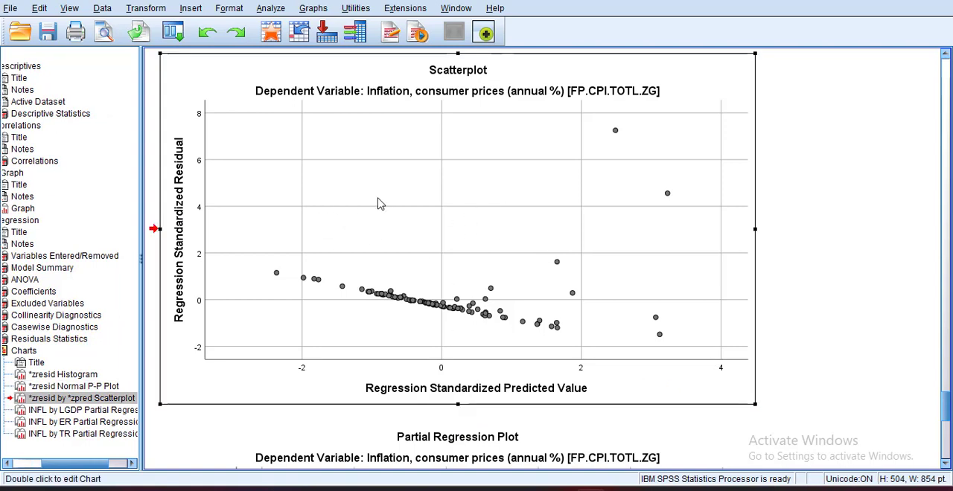
{"action": "double_click", "coordinate": [380, 203]}
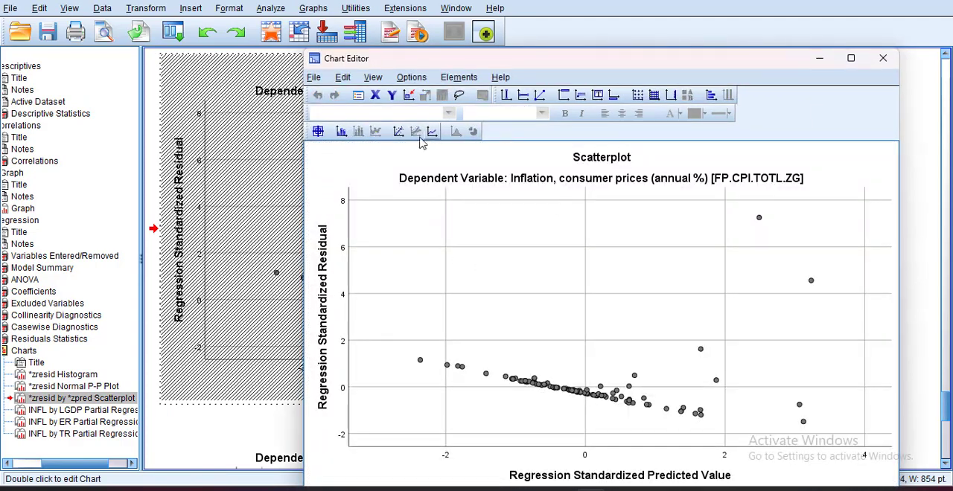
{"action": "left_click", "coordinate": [398, 132]}
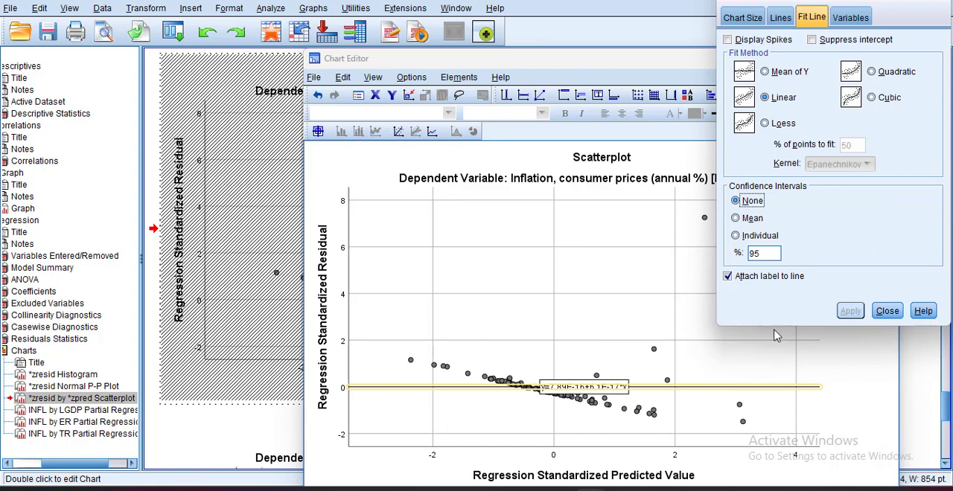
{"action": "left_click", "coordinate": [888, 311]}
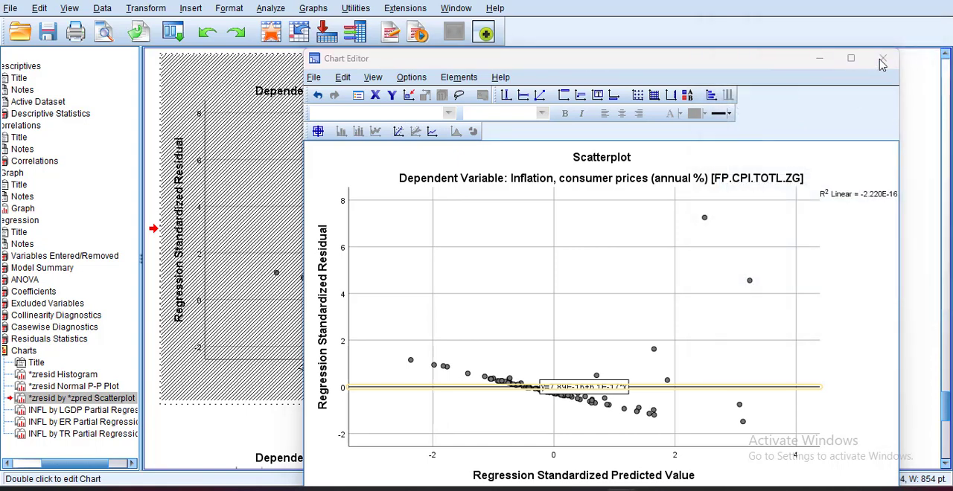
{"action": "left_click", "coordinate": [882, 61]}
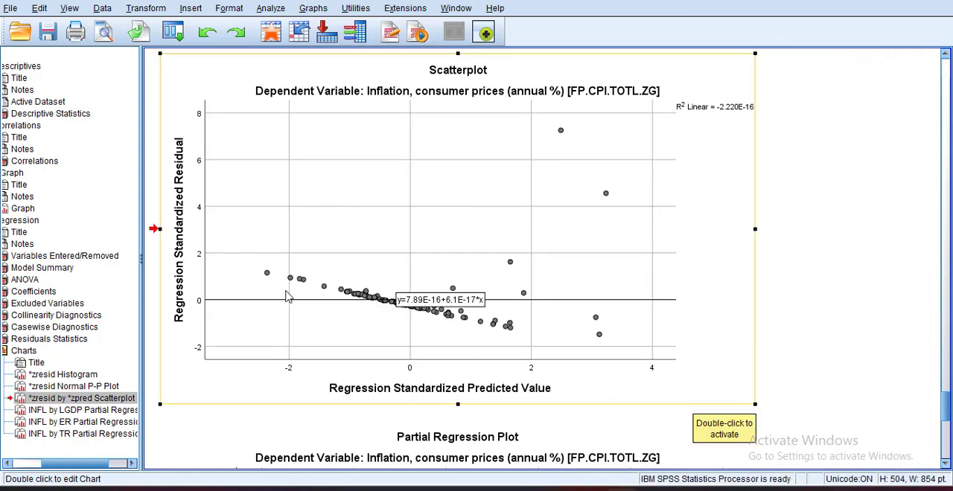
- Add a smoothed fit curve and a labelled quadratic fit line without confidence intervals to the same residual scatterplot
{"action": "scroll", "coordinate": [597, 334], "scroll_direction": "down", "scroll_amount": 2}
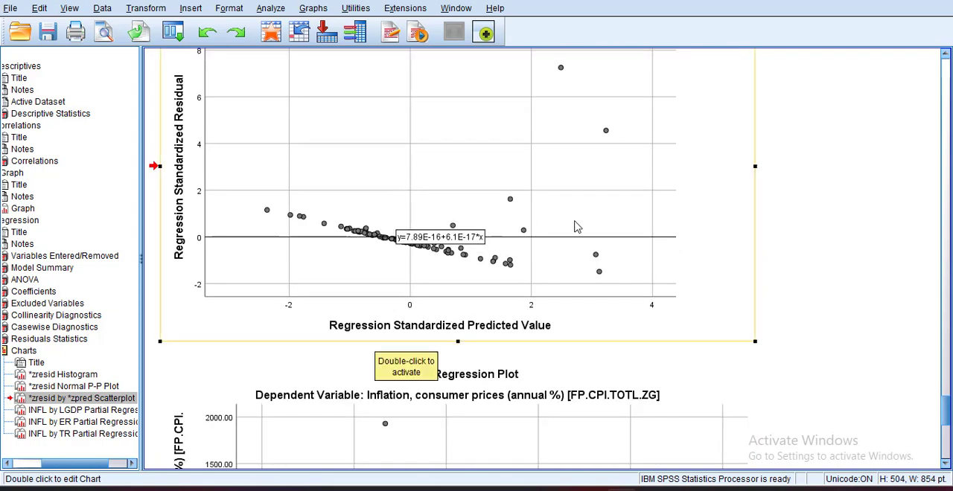
{"action": "scroll", "coordinate": [713, 285], "scroll_direction": "up", "scroll_amount": 2}
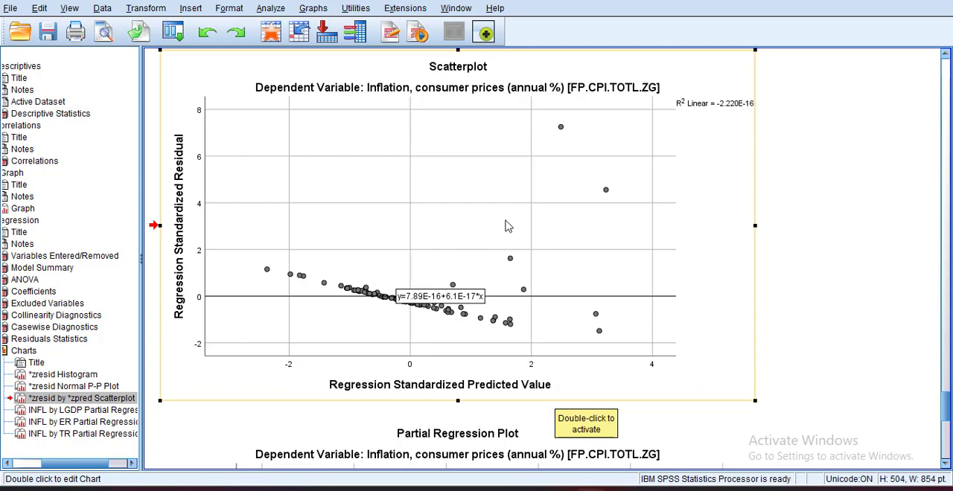
{"action": "double_click", "coordinate": [467, 224]}
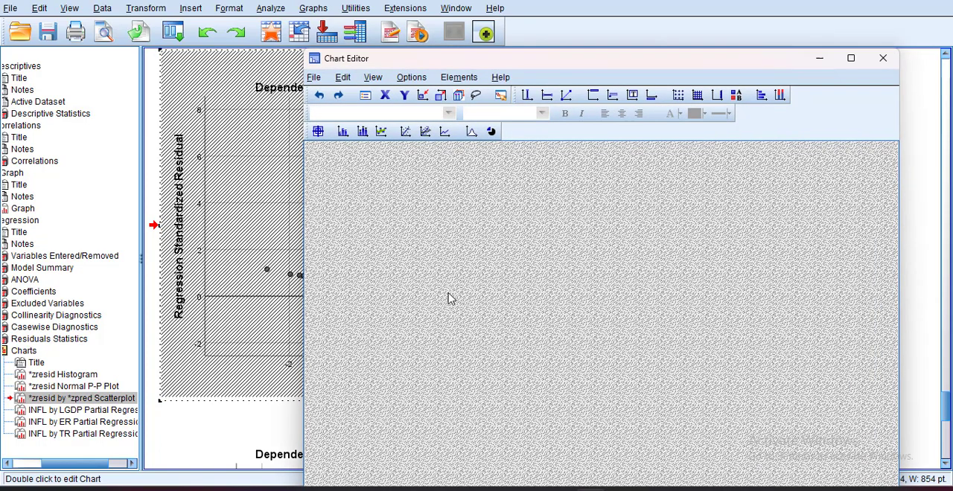
{"action": "left_click", "coordinate": [402, 131]}
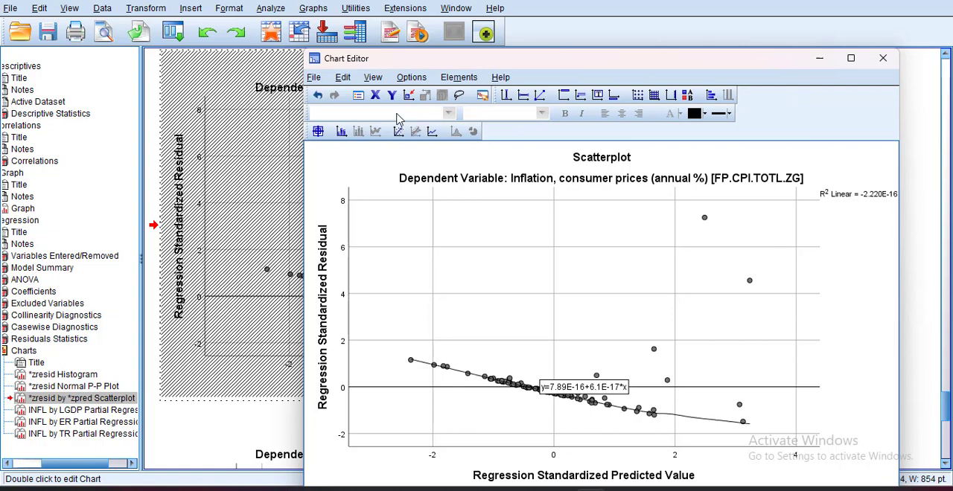
{"action": "left_click", "coordinate": [397, 132]}
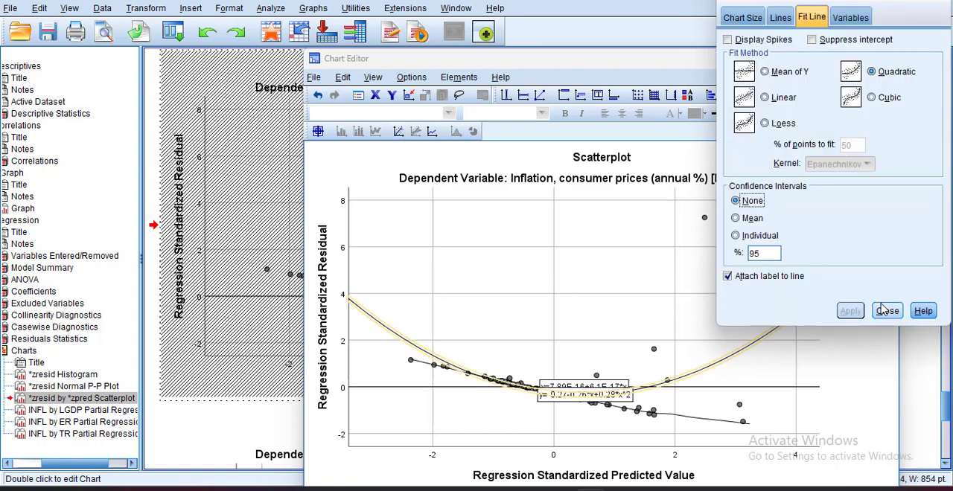
{"action": "left_click", "coordinate": [886, 310]}
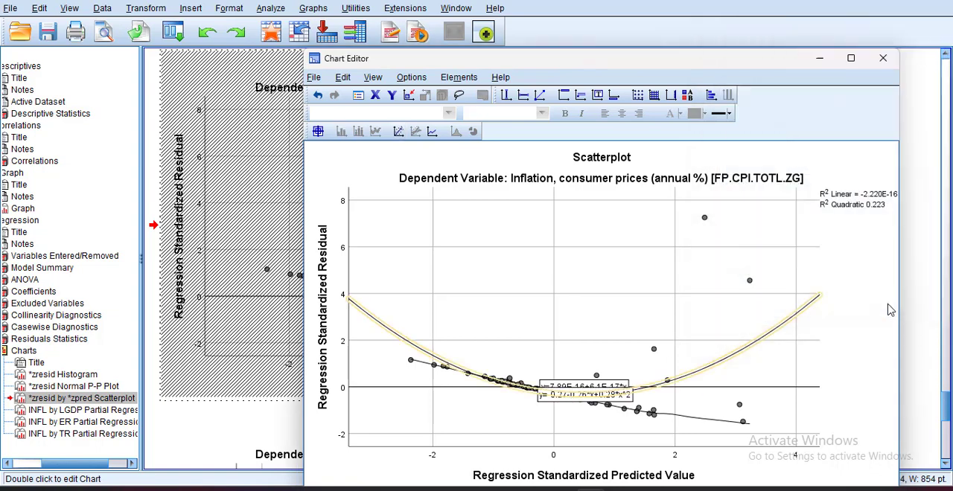
{"action": "left_click", "coordinate": [883, 58]}
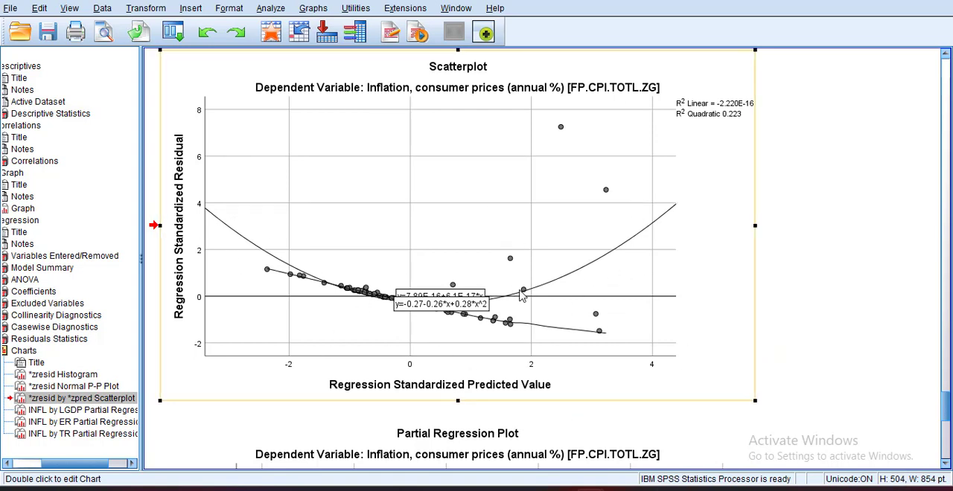
- Review the regression tables and residual charts again, and examine the partial regression plot of inflation against LGDP
{"action": "scroll", "coordinate": [449, 158], "scroll_direction": "up", "scroll_amount": 5}
{"action": "scroll", "coordinate": [447, 158], "scroll_direction": "up", "scroll_amount": 10}
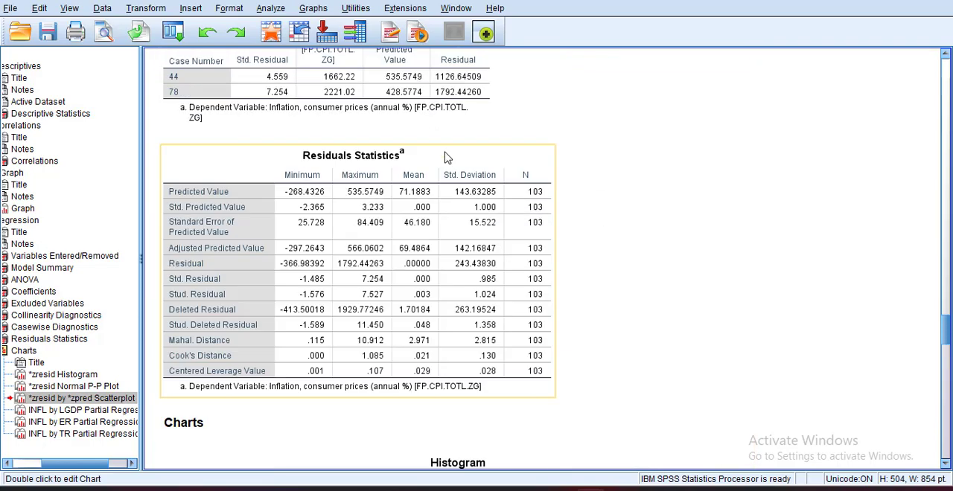
{"action": "scroll", "coordinate": [432, 270], "scroll_direction": "up", "scroll_amount": 5}
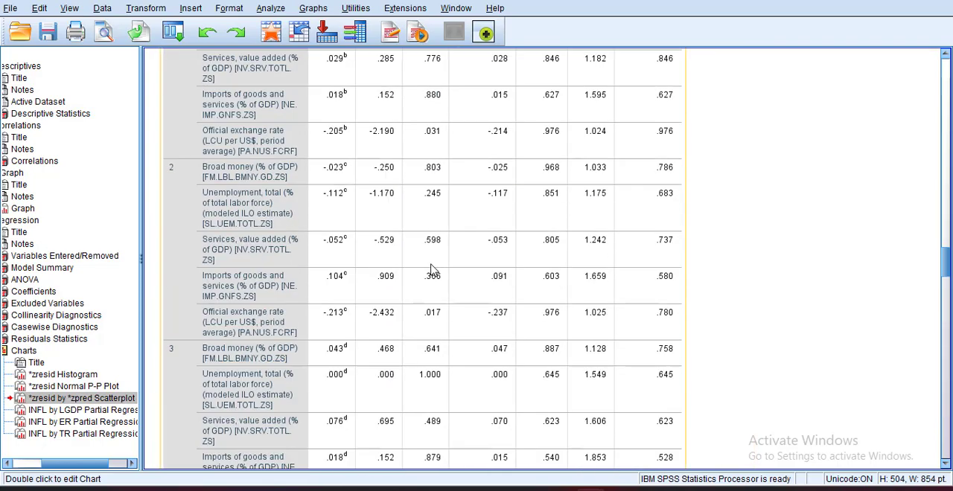
{"action": "scroll", "coordinate": [469, 314], "scroll_direction": "down", "scroll_amount": 15}
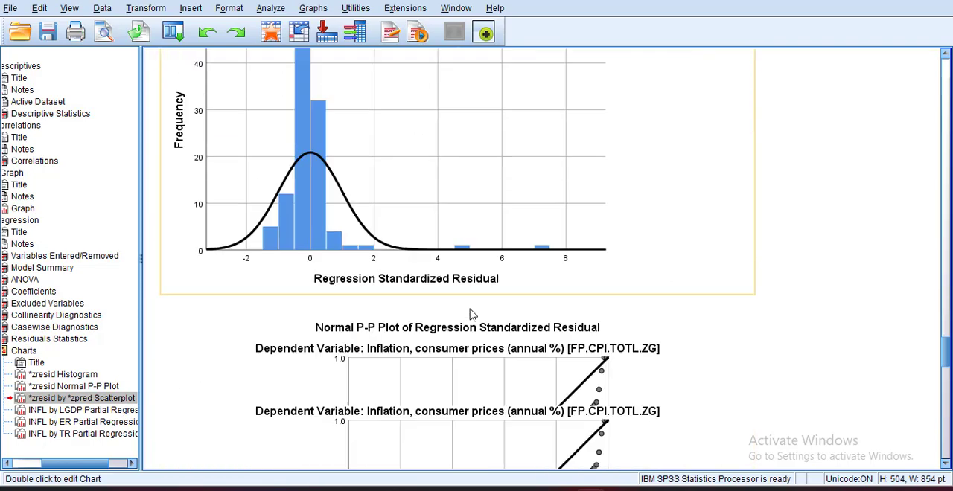
{"action": "scroll", "coordinate": [476, 320], "scroll_direction": "down", "scroll_amount": 5}
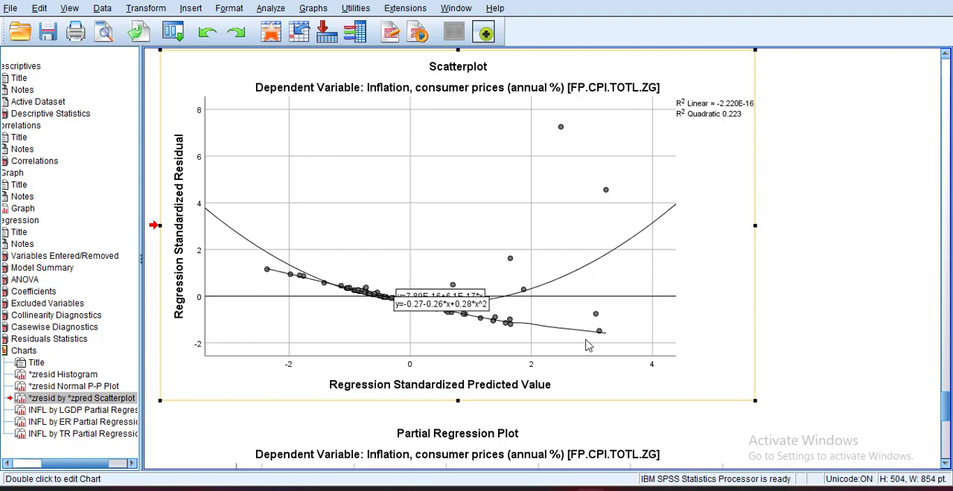
{"action": "left_click", "coordinate": [810, 357]}
{"action": "scroll", "coordinate": [808, 357], "scroll_direction": "down", "scroll_amount": 5}
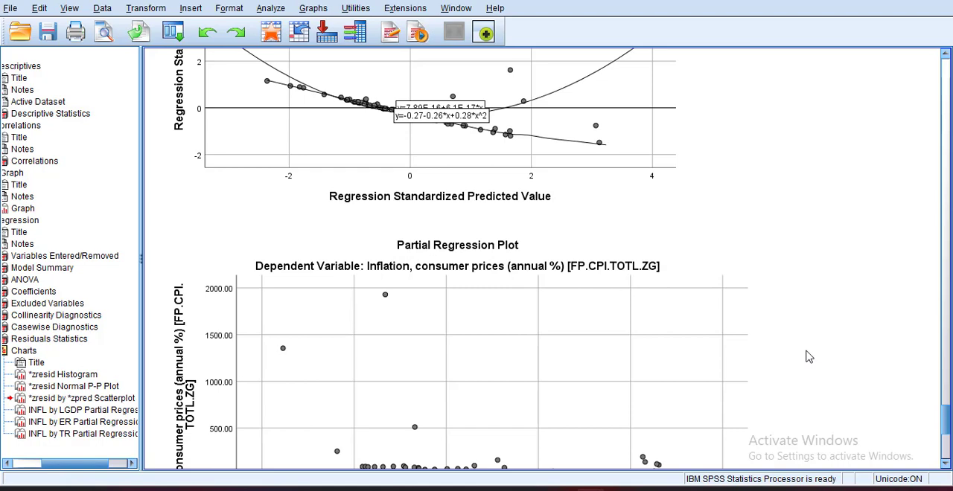
{"action": "scroll", "coordinate": [809, 357], "scroll_direction": "up", "scroll_amount": 3}
{"action": "scroll", "coordinate": [809, 358], "scroll_direction": "down", "scroll_amount": 6}
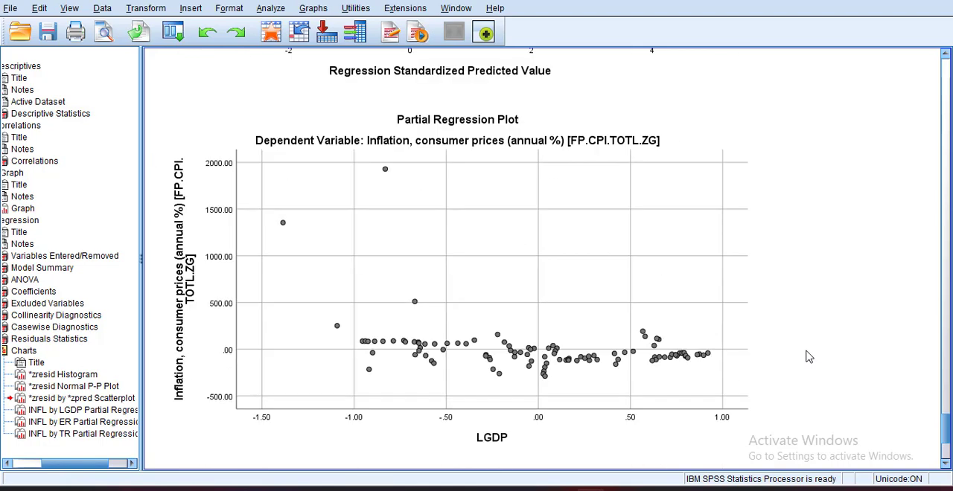
{"action": "left_click", "coordinate": [273, 290]}
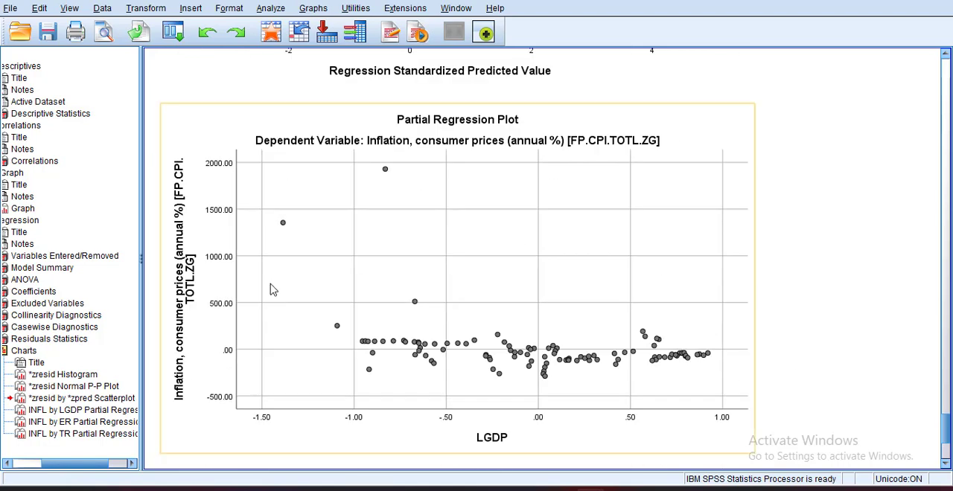
- Examine the partial regression plots of inflation against LGDP, official exchange rate and tax revenue
{"action": "scroll", "coordinate": [719, 374], "scroll_direction": "down", "scroll_amount": 4}
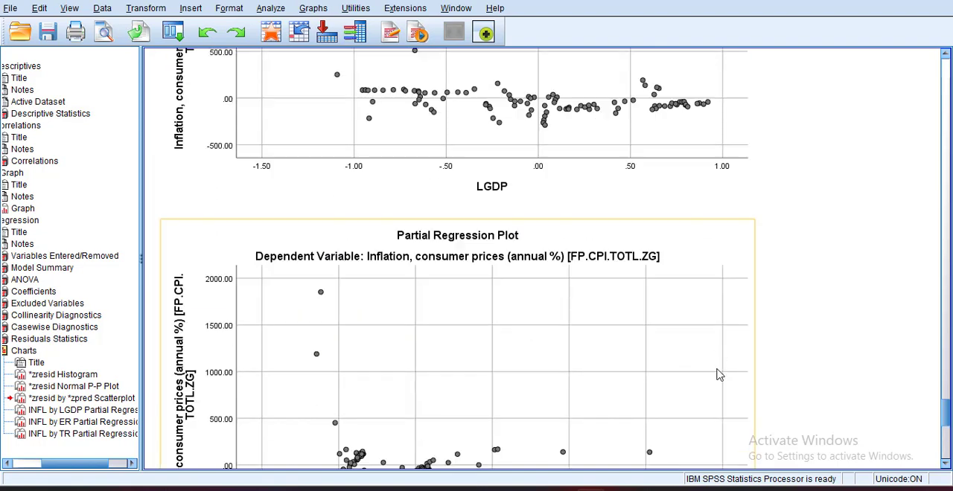
{"action": "scroll", "coordinate": [719, 374], "scroll_direction": "up", "scroll_amount": 3}
{"action": "scroll", "coordinate": [568, 345], "scroll_direction": "down", "scroll_amount": 1}
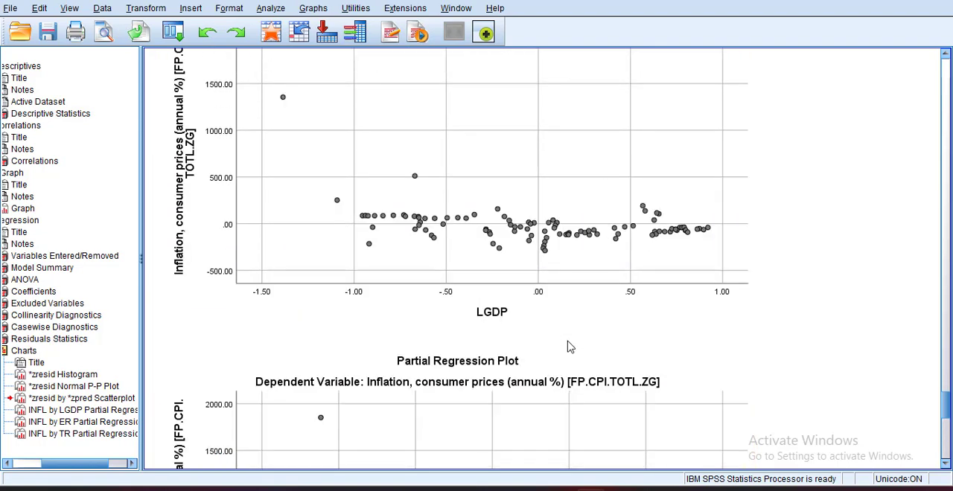
{"action": "left_click", "coordinate": [528, 344]}
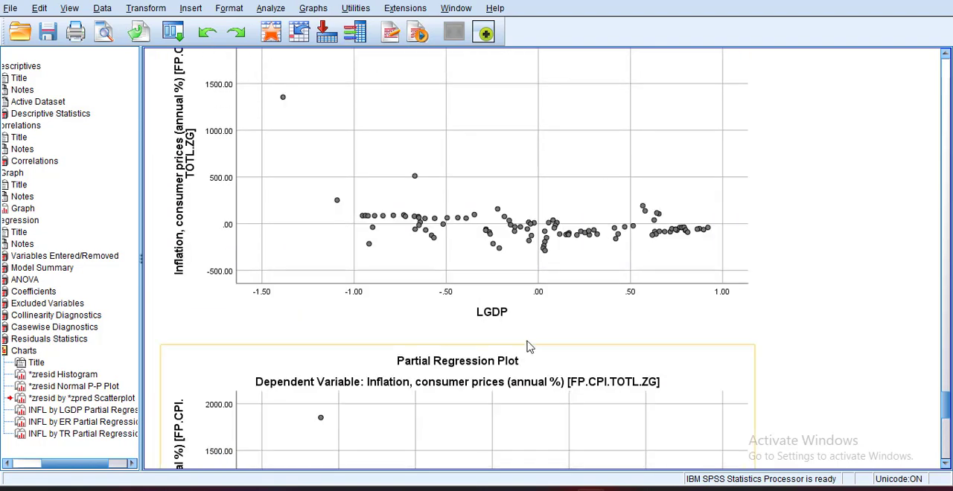
{"action": "scroll", "coordinate": [665, 323], "scroll_direction": "down", "scroll_amount": 5}
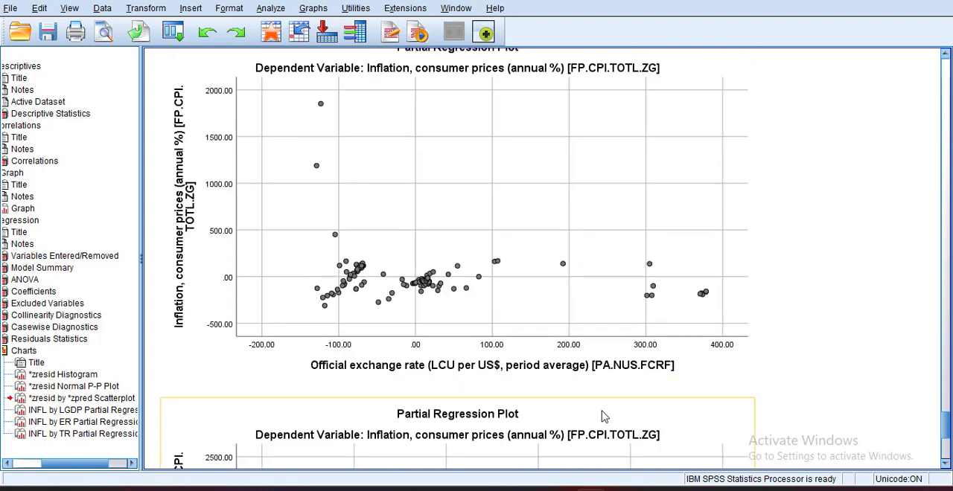
{"action": "scroll", "coordinate": [604, 417], "scroll_direction": "down", "scroll_amount": 5}
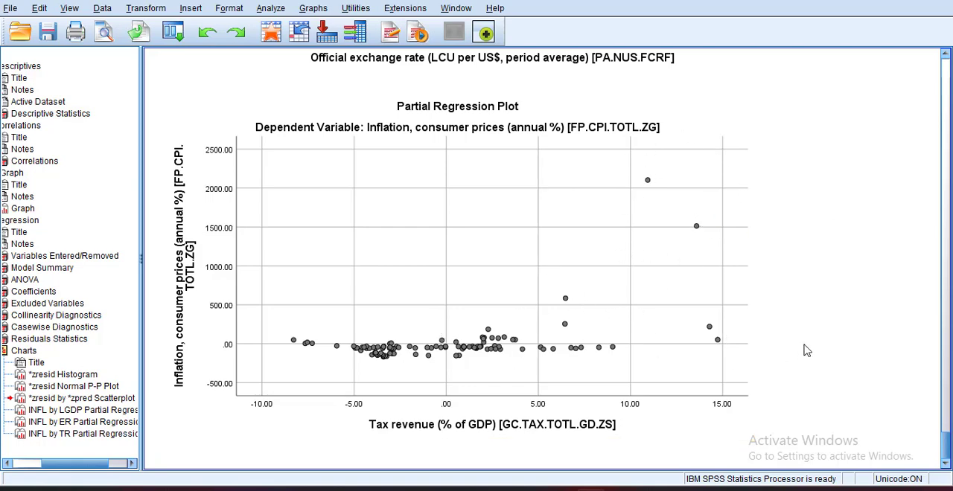
- Look back through the regression output to the Descriptive Statistics table at the beginning of the results
{"action": "scroll", "coordinate": [805, 349], "scroll_direction": "up", "scroll_amount": 15}
{"action": "scroll", "coordinate": [805, 350], "scroll_direction": "up", "scroll_amount": 10}
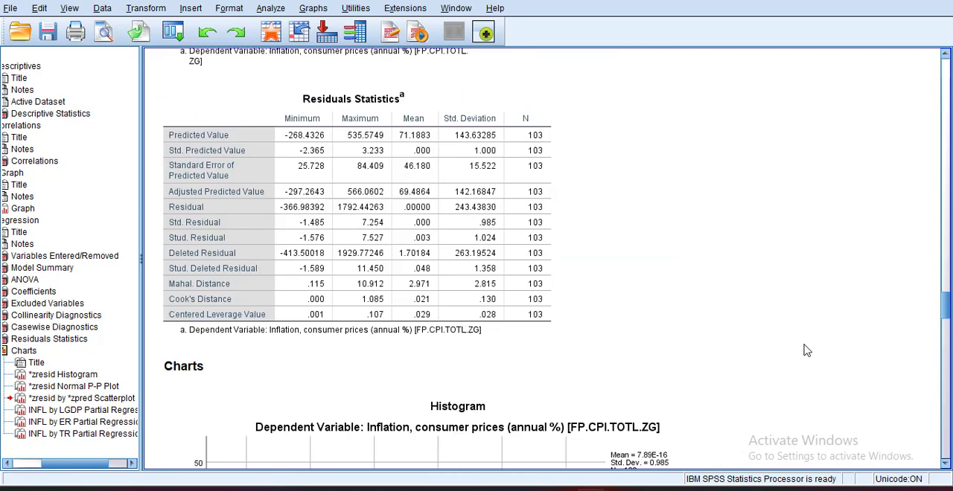
{"action": "scroll", "coordinate": [805, 350], "scroll_direction": "up", "scroll_amount": 20}
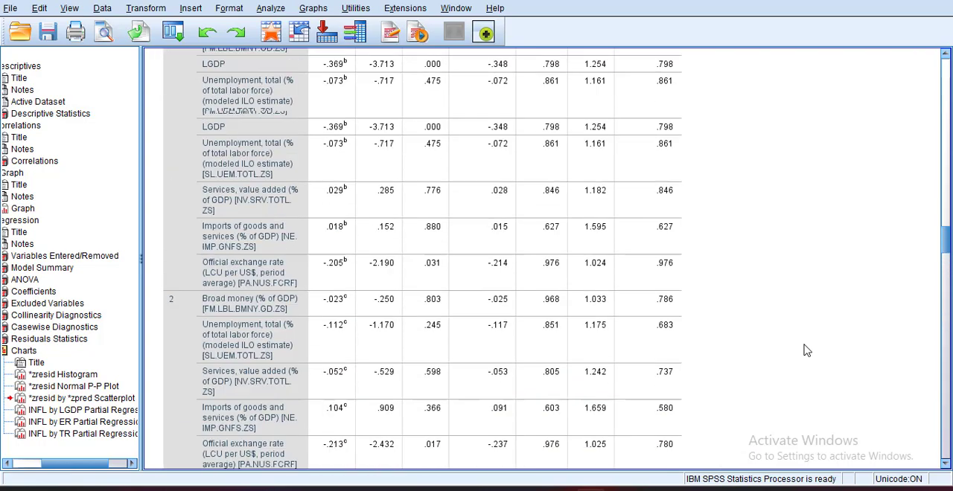
{"action": "scroll", "coordinate": [805, 350], "scroll_direction": "up", "scroll_amount": 20}
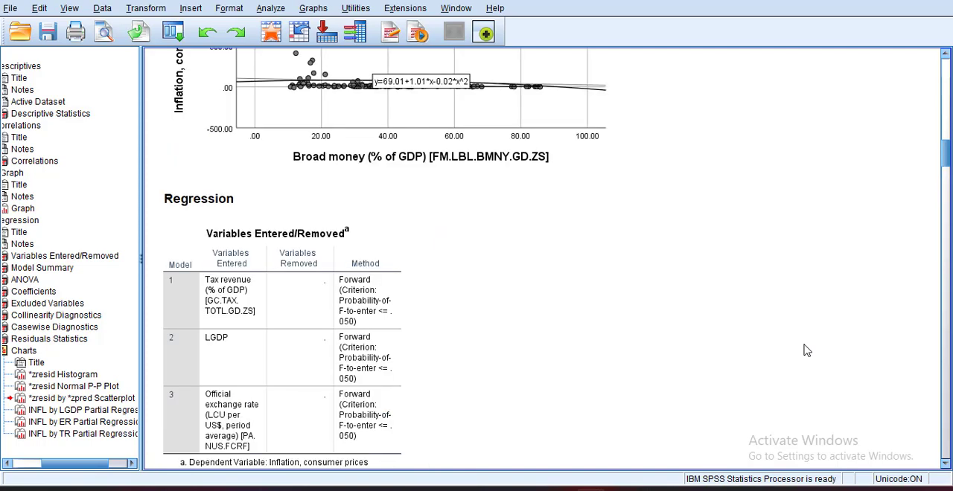
{"action": "scroll", "coordinate": [806, 350], "scroll_direction": "up", "scroll_amount": 10}
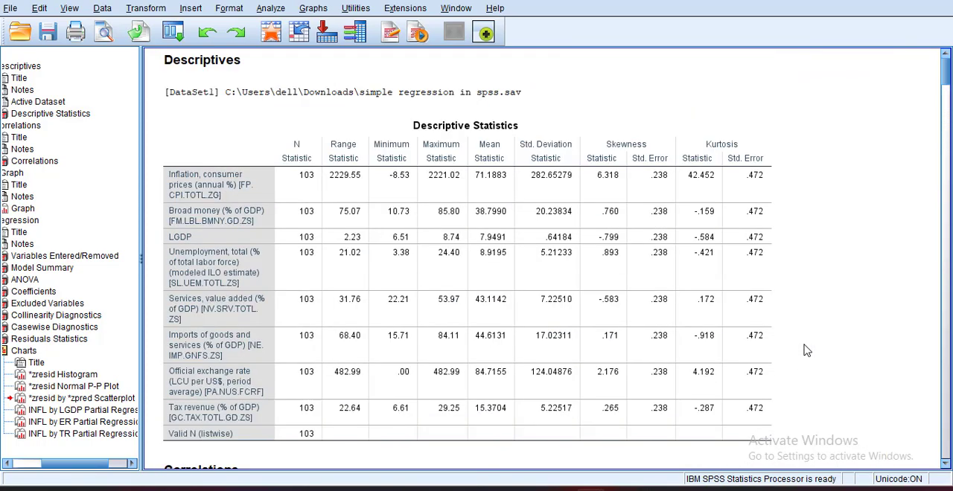